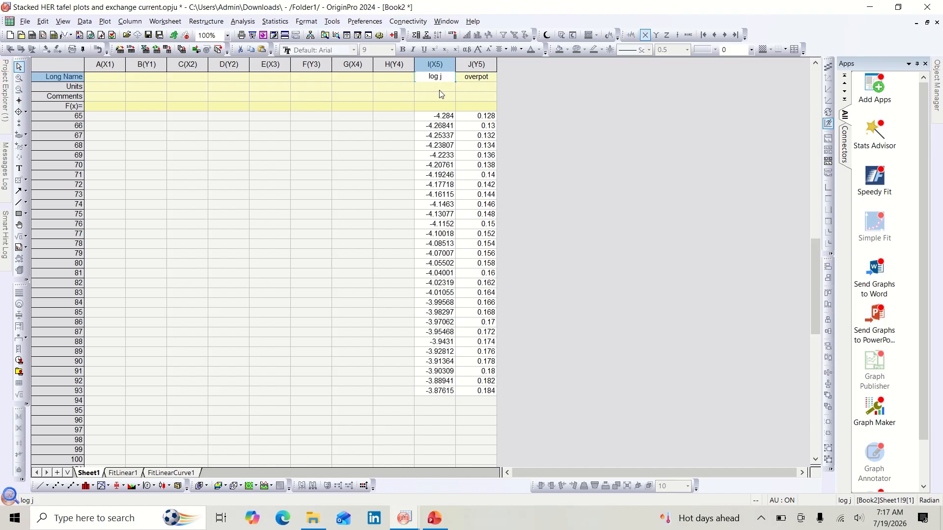
Step: Set the log j column's units to mA/cm² with the 2 formatted as superscript
left_click(440, 88)
type("m")
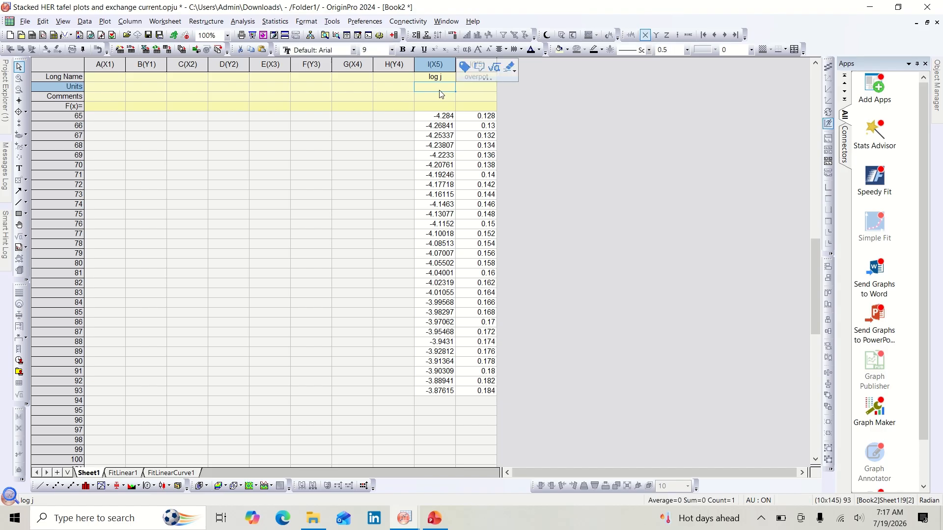
type("A")
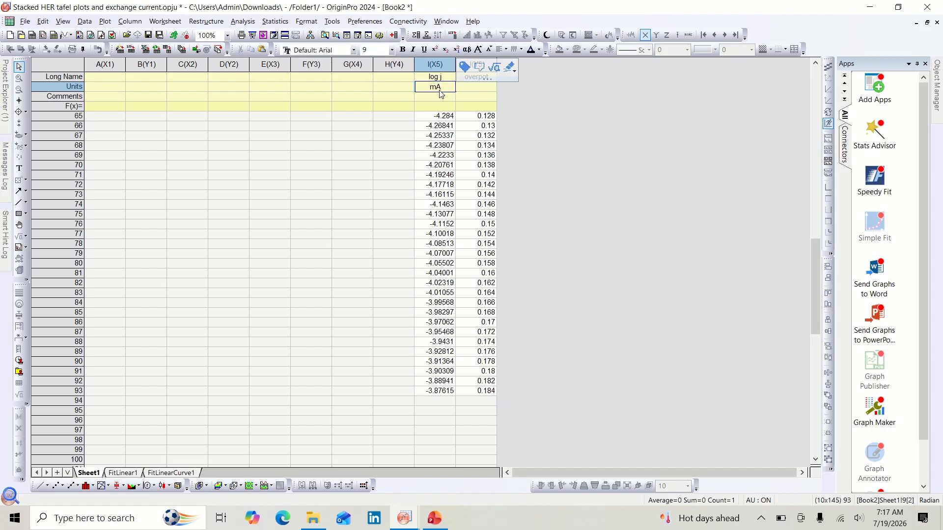
type("/")
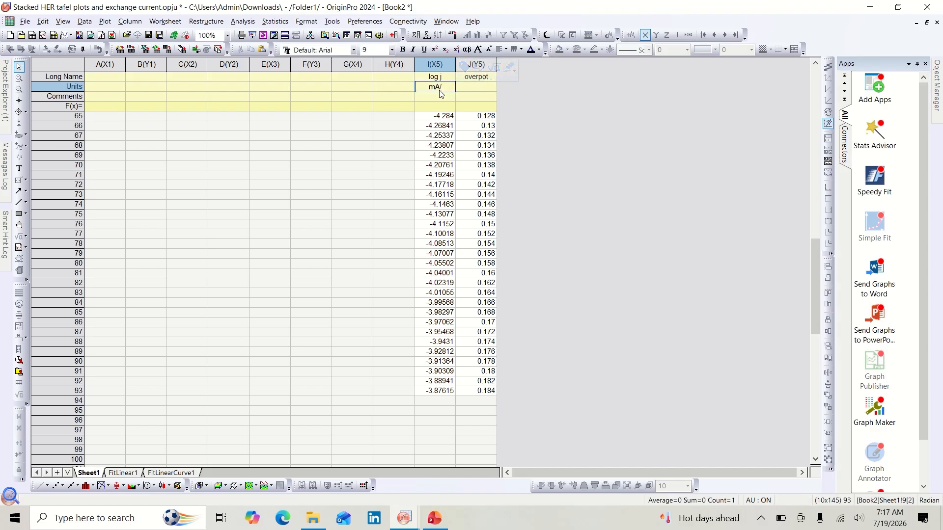
type("cm2")
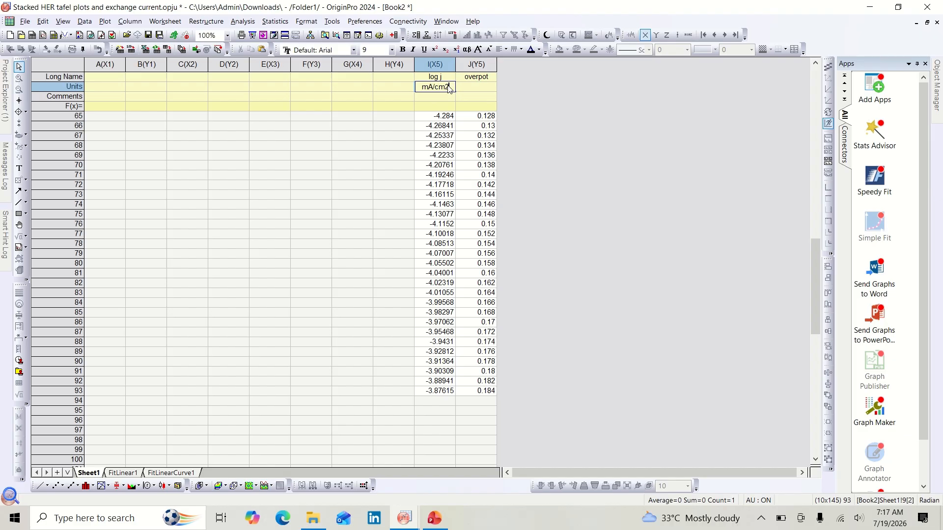
left_click_drag(449, 86, 446, 86)
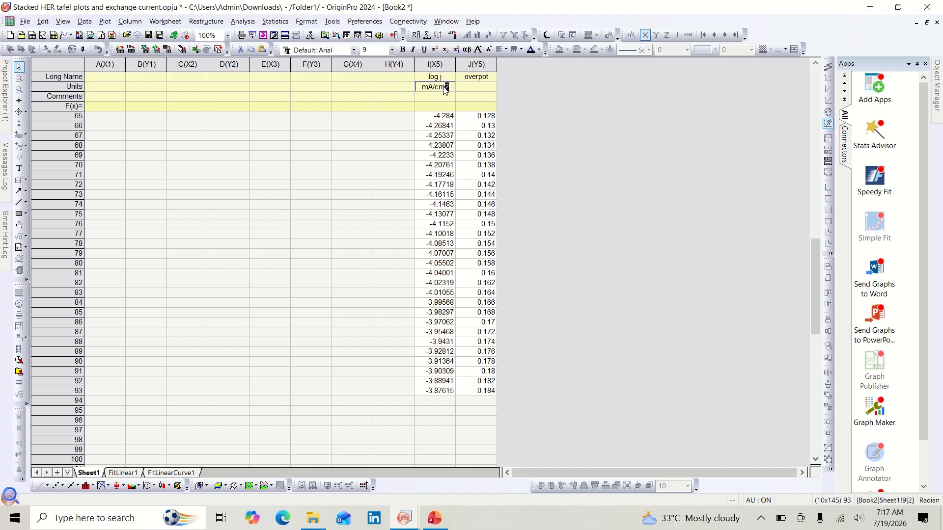
left_click(434, 49)
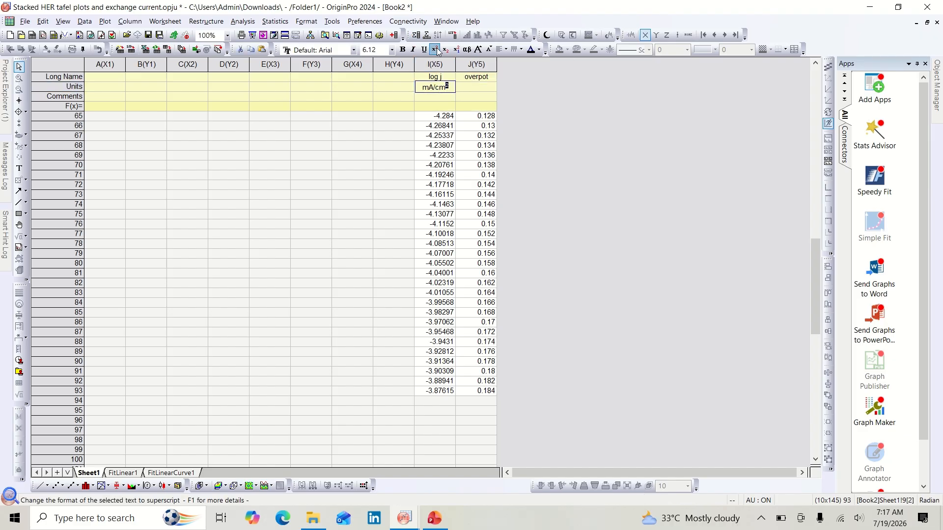
Step: Set the overpot column's units to V
left_click(479, 86)
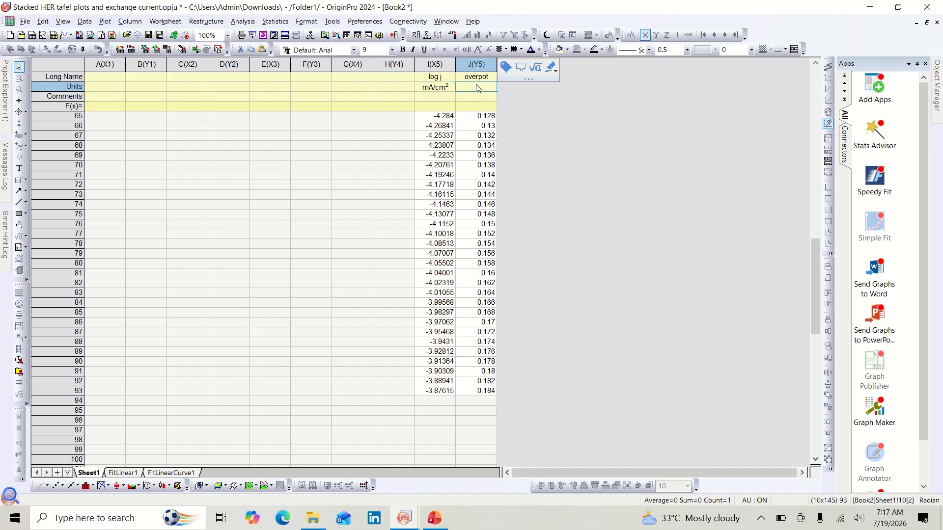
double_click(477, 87)
type("V")
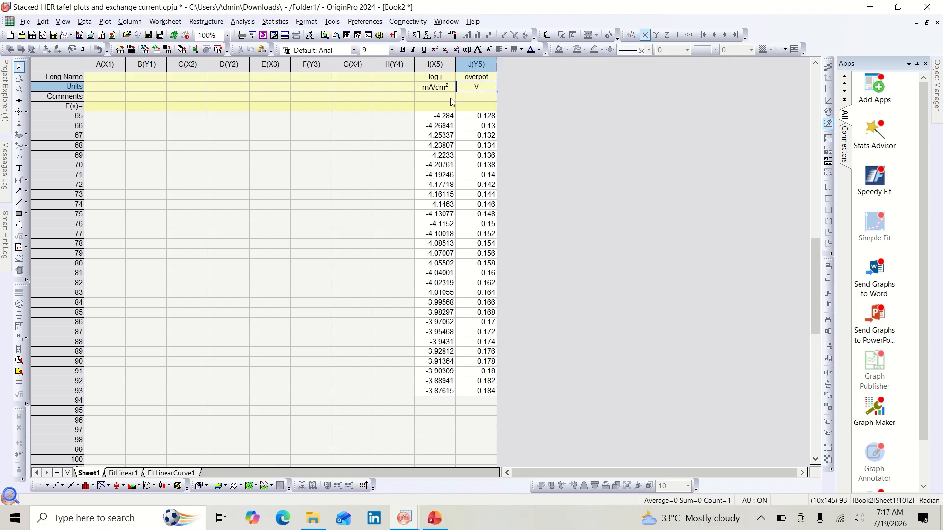
Step: Select the log j and overpot columns and plot them as a line graph
left_click(393, 90)
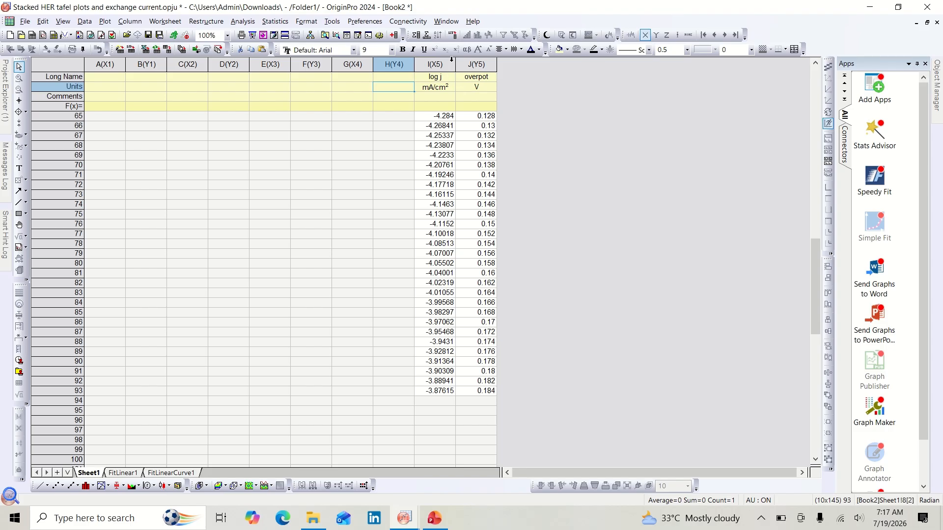
left_click_drag(451, 59, 474, 65)
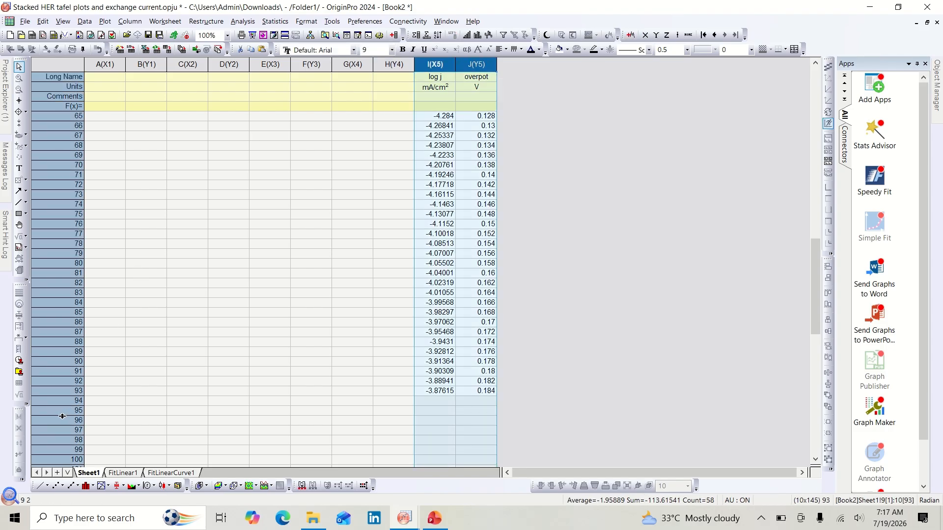
left_click(39, 487)
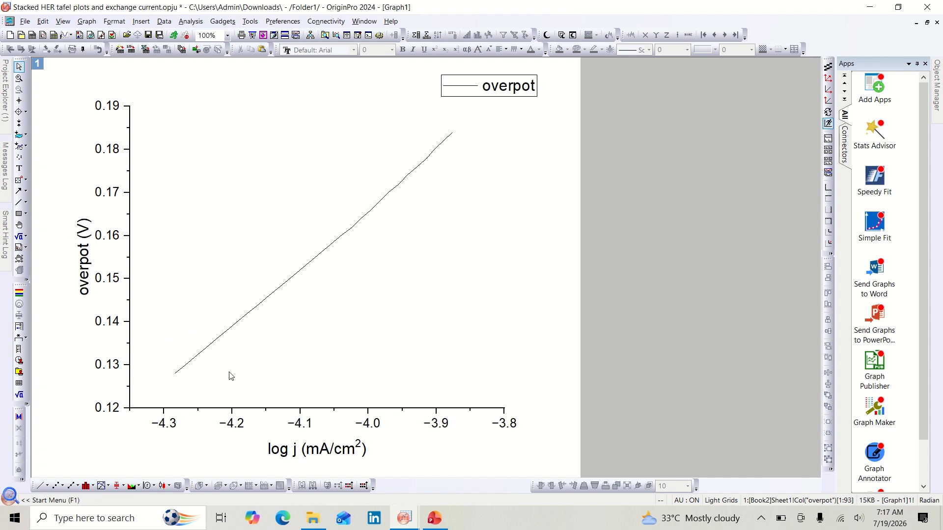
Step: Set the X axis scale to start from -4.6 and apply it
double_click(167, 407)
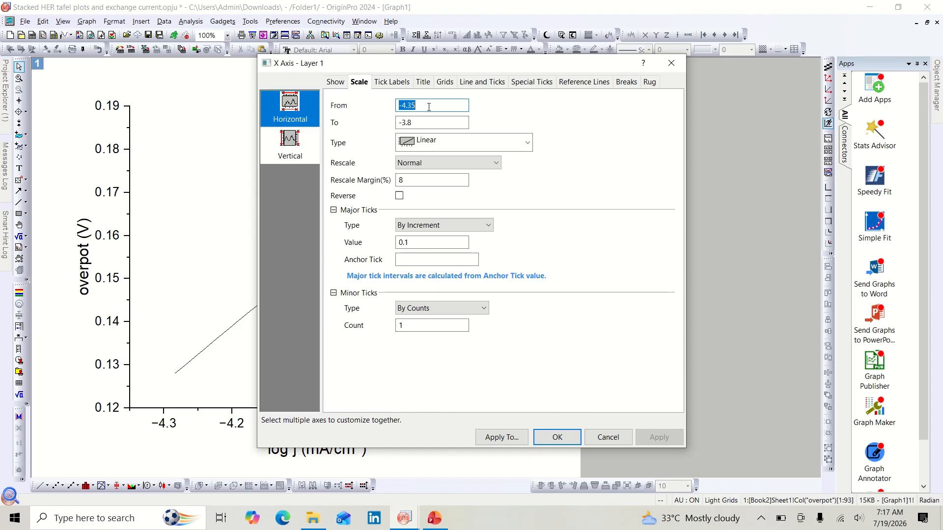
left_click_drag(450, 64, 620, 77)
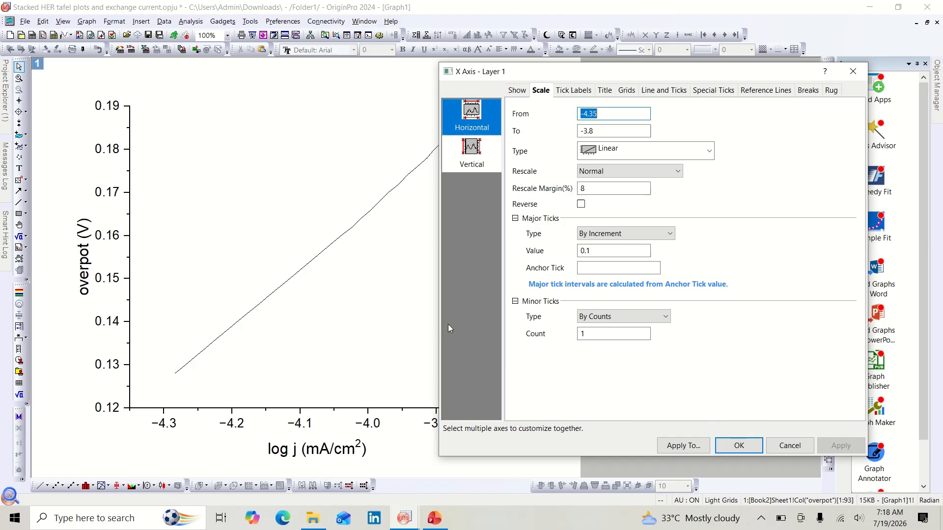
left_click(600, 115)
key("BackSpace")
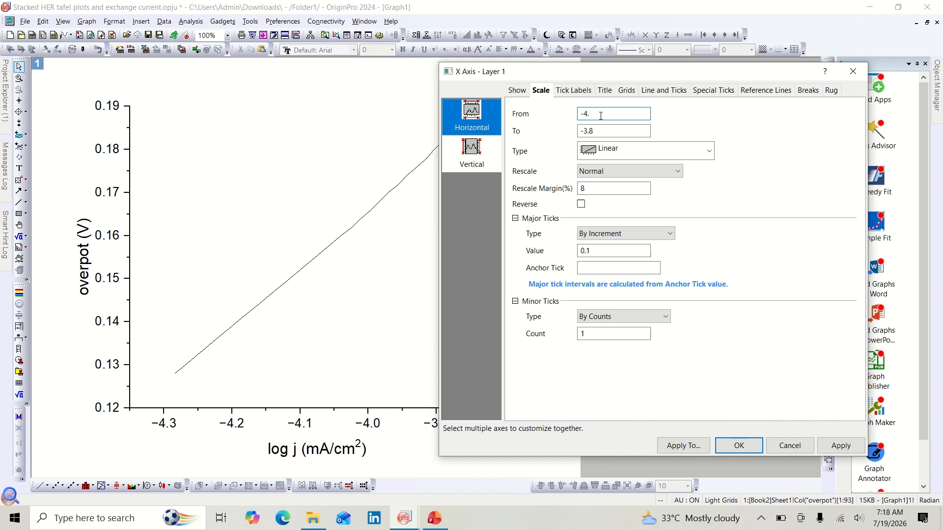
type("5")
left_click(840, 446)
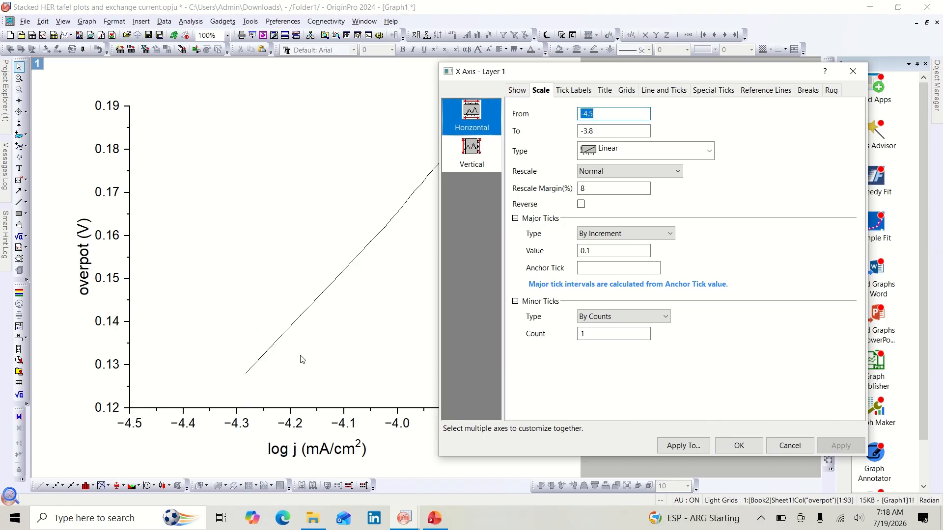
left_click(599, 113)
key("BackSpace")
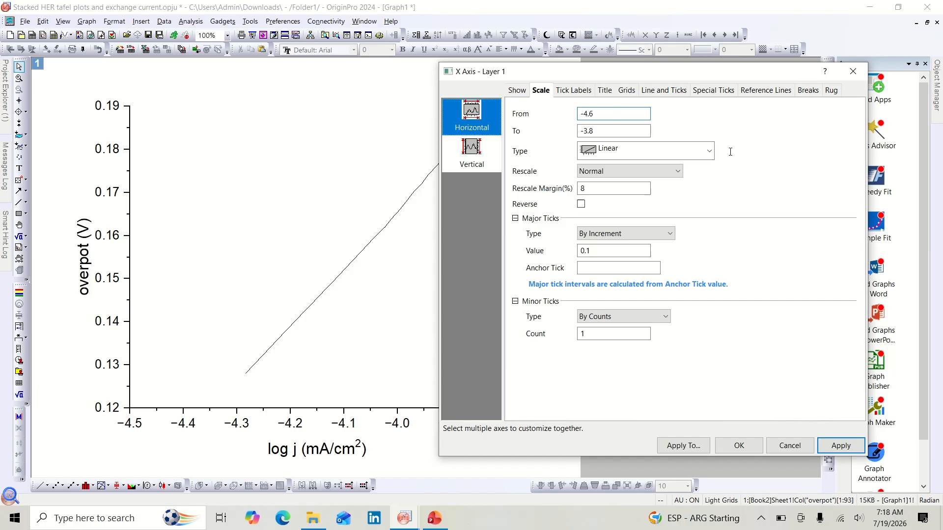
left_click(831, 446)
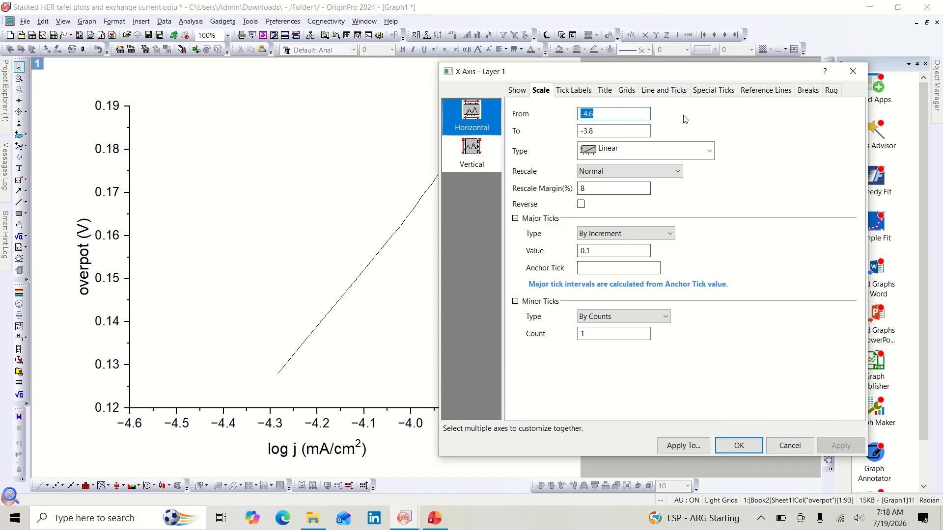
mouse_move(671, 72)
left_mouse_down()
mouse_move(797, 73)
mouse_move(685, 79)
left_mouse_up()
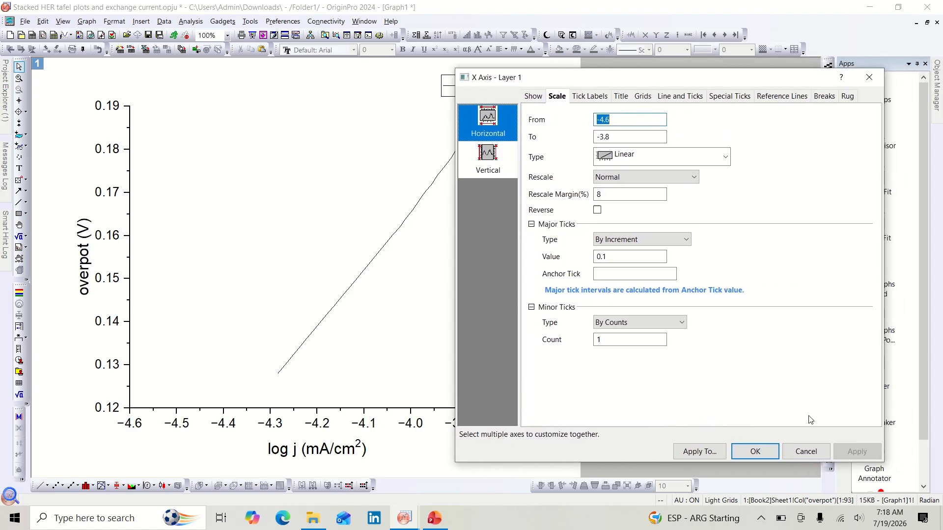
left_click(751, 451)
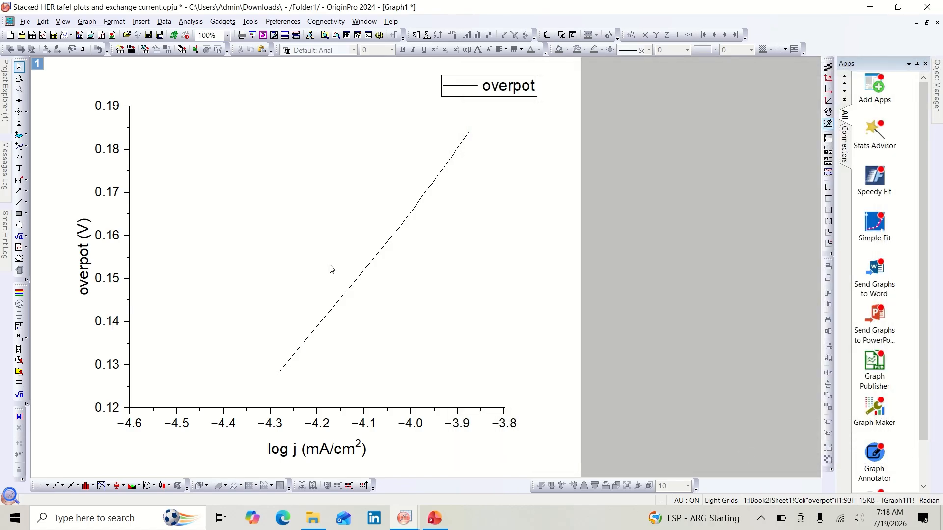
Step: Set the Y axis scale to start from 0.1 and apply it
double_click(131, 292)
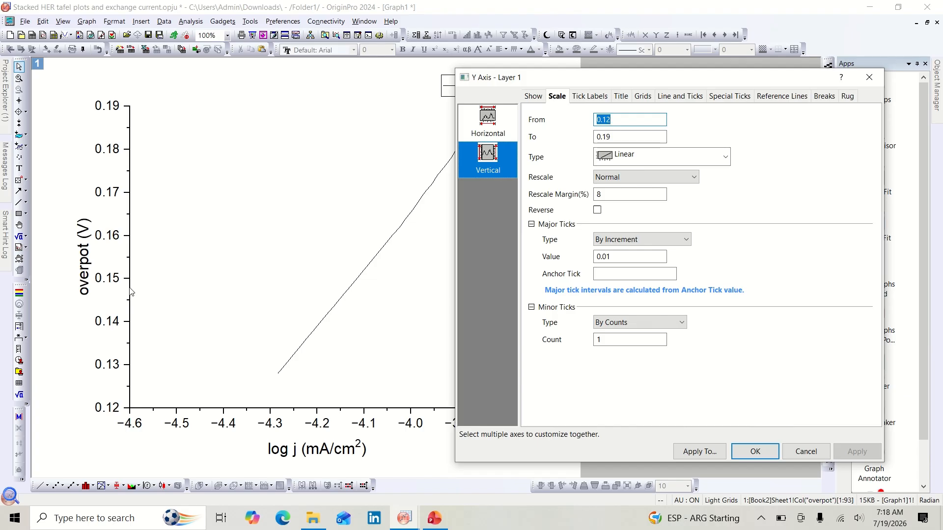
left_click(615, 121)
type("0")
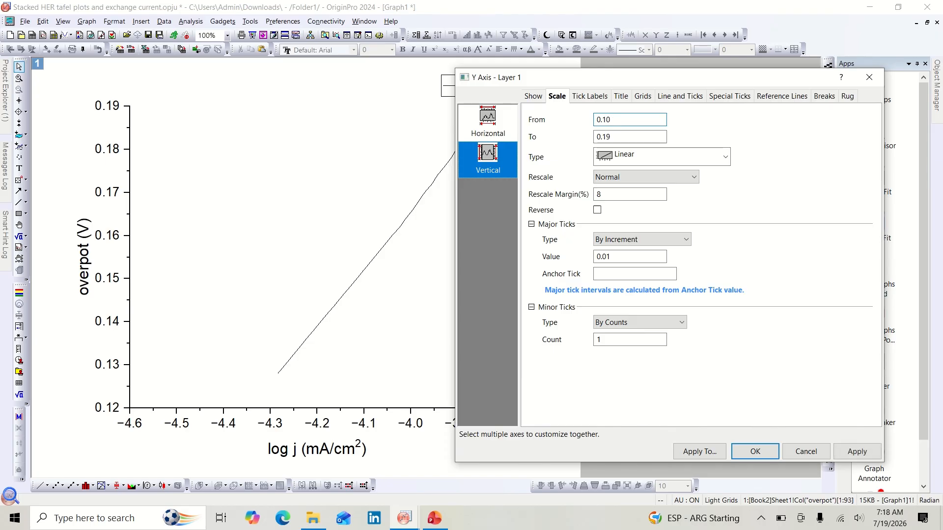
left_click(850, 450)
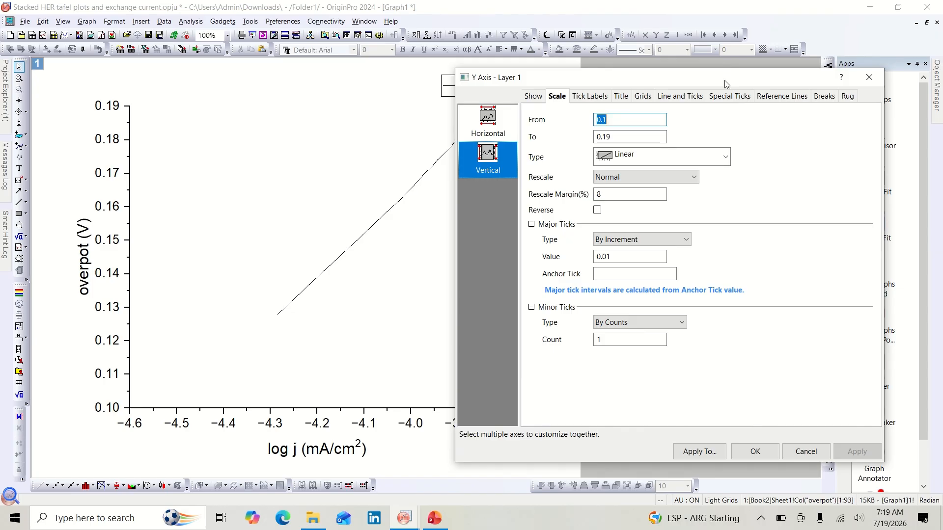
Step: Set the Y axis scale to start from 0 and apply it
left_click_drag(729, 81, 736, 100)
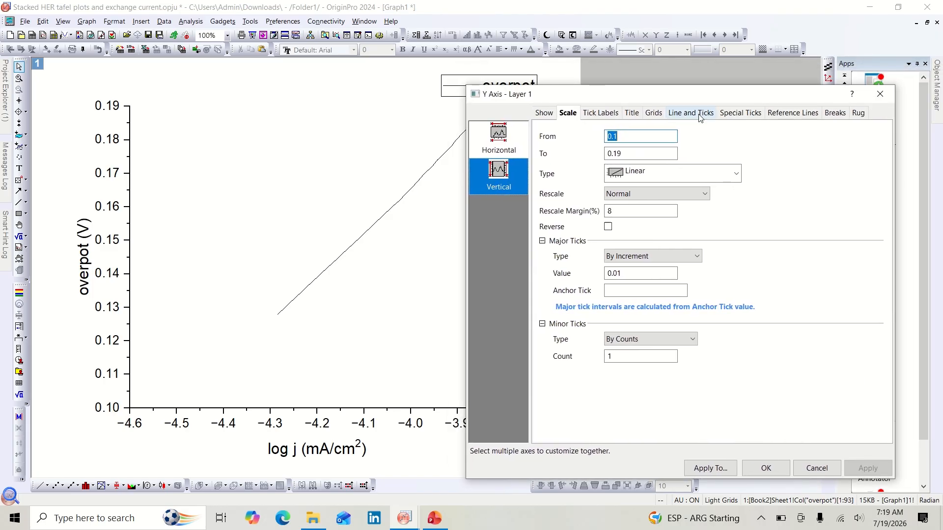
left_click(634, 140)
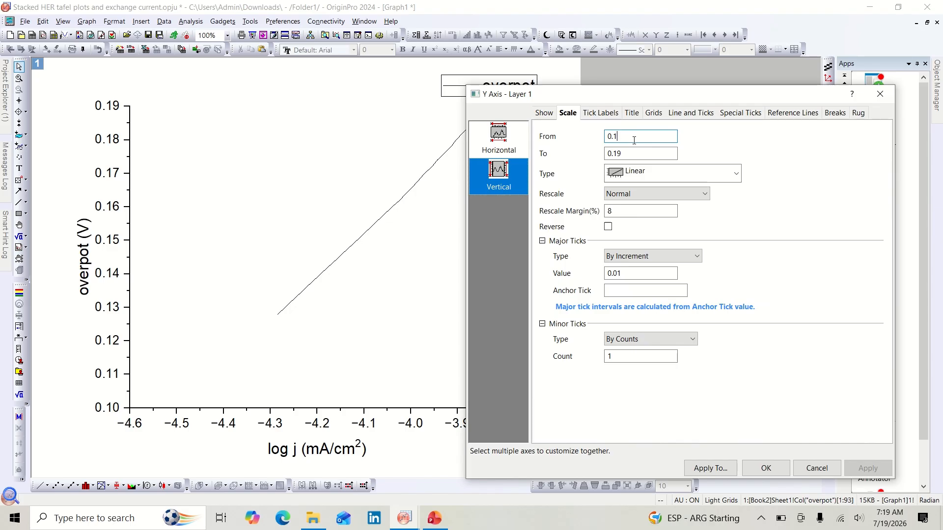
key("BackSpace")
key("BackSpace")
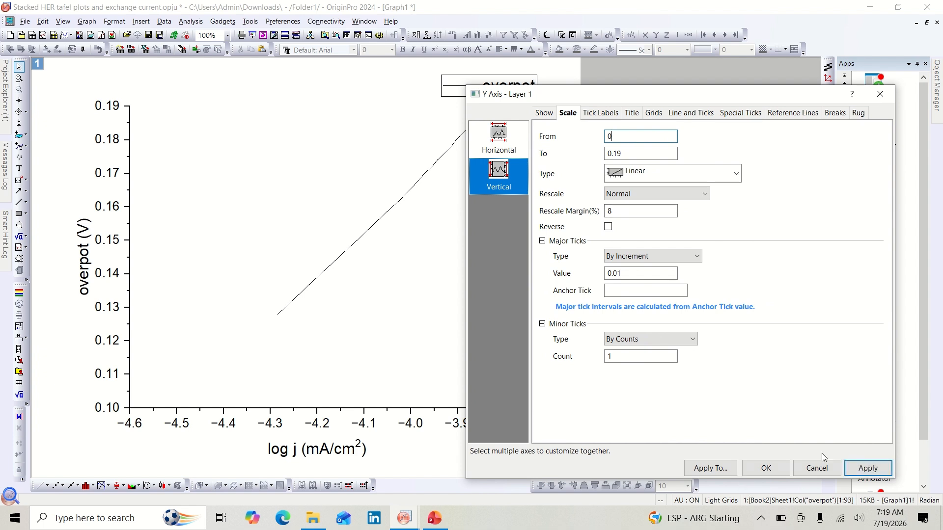
left_click(857, 468)
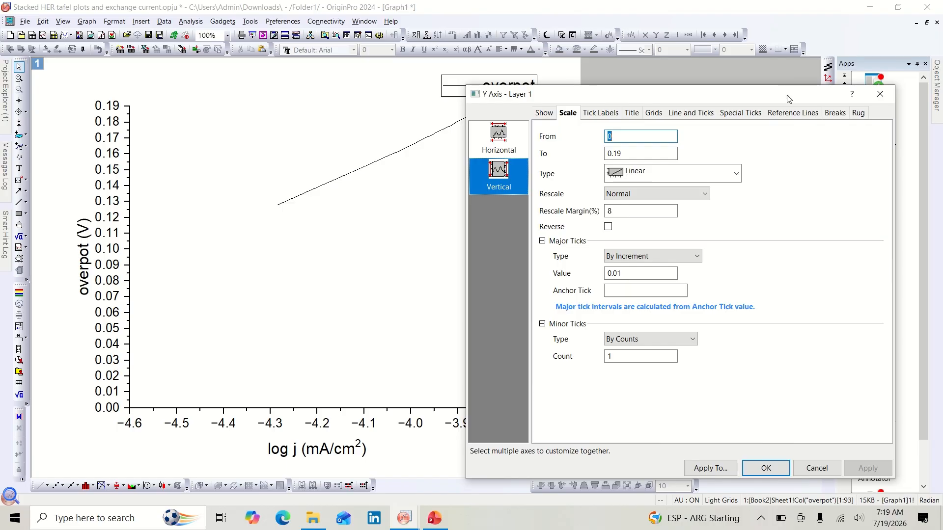
Step: Set the Y axis start back to 0.1 and apply it
left_click_drag(789, 98, 753, 112)
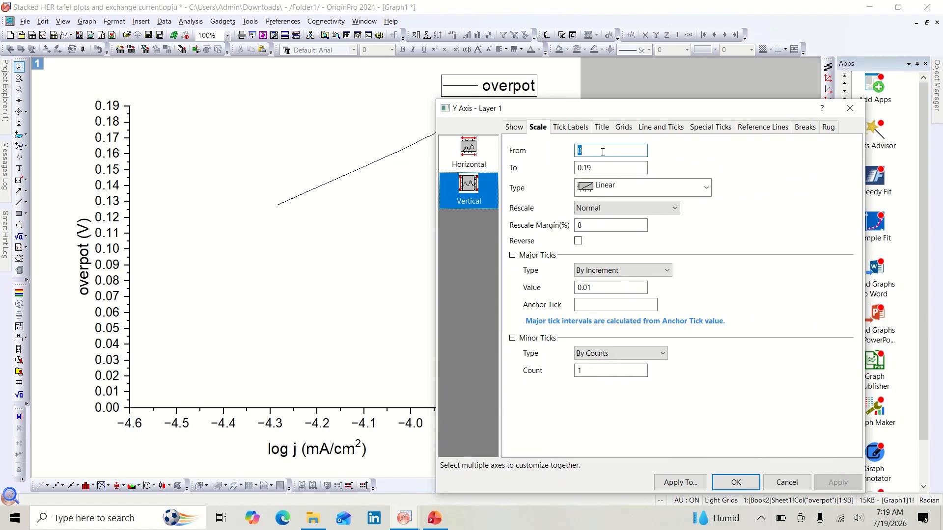
key("BackSpace")
type("0.1")
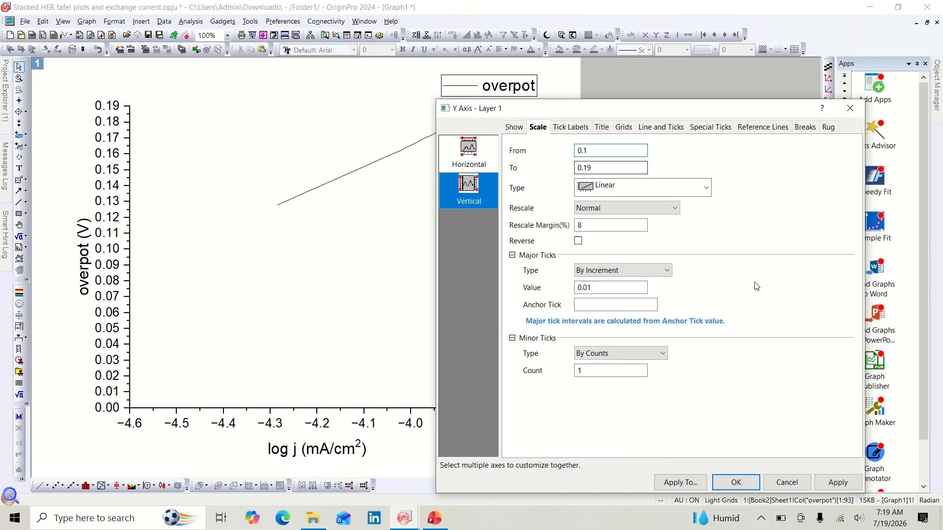
left_click(840, 480)
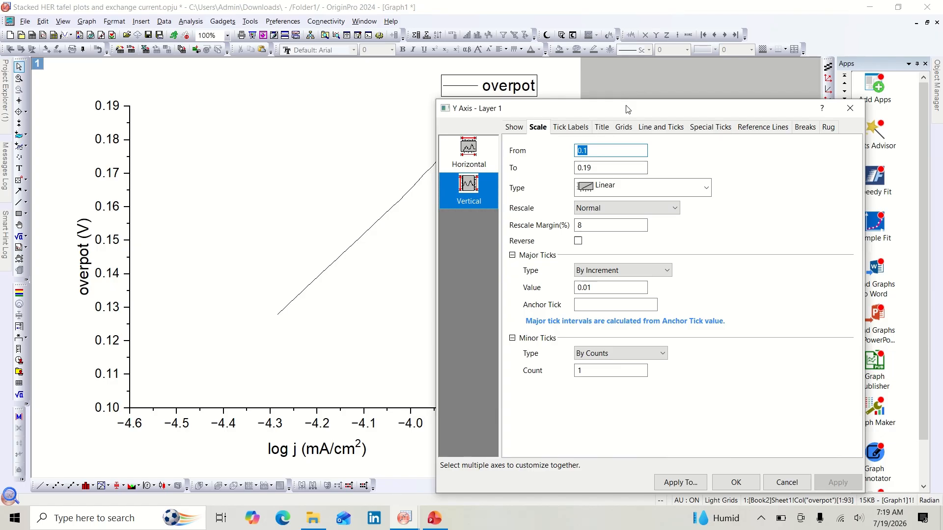
left_click_drag(625, 109, 712, 122)
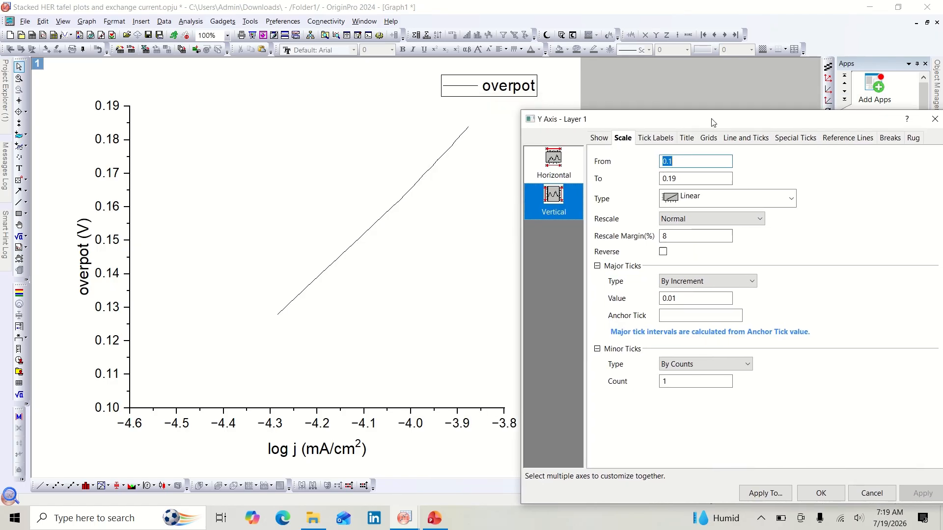
left_click_drag(712, 122, 653, 117)
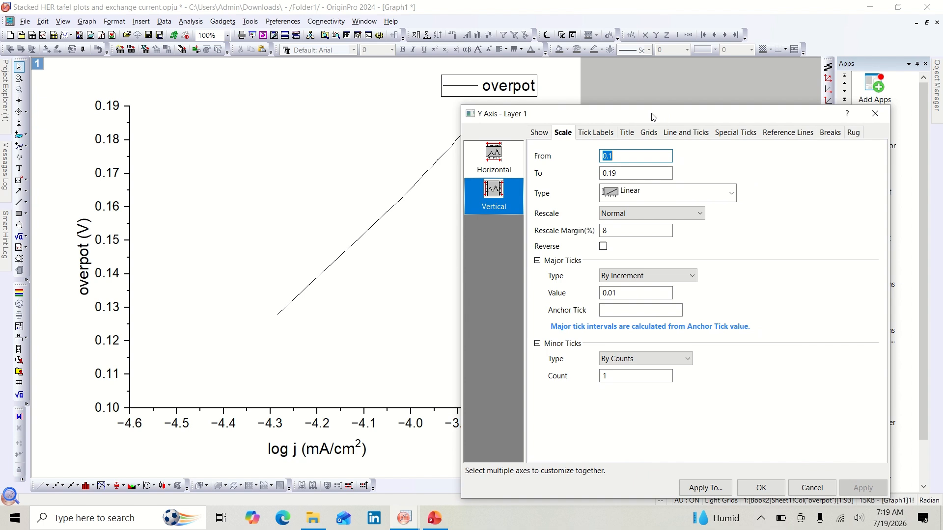
left_click_drag(652, 117, 630, 96)
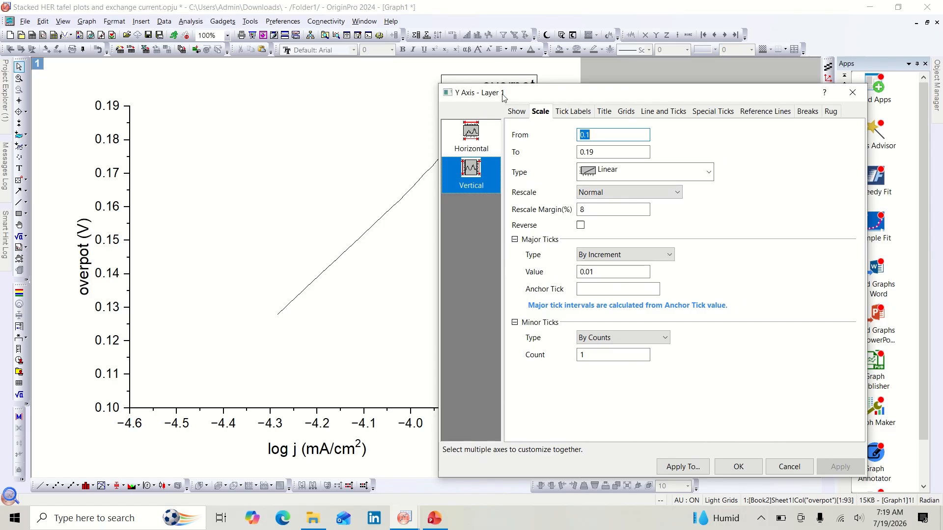
left_click_drag(522, 95, 633, 93)
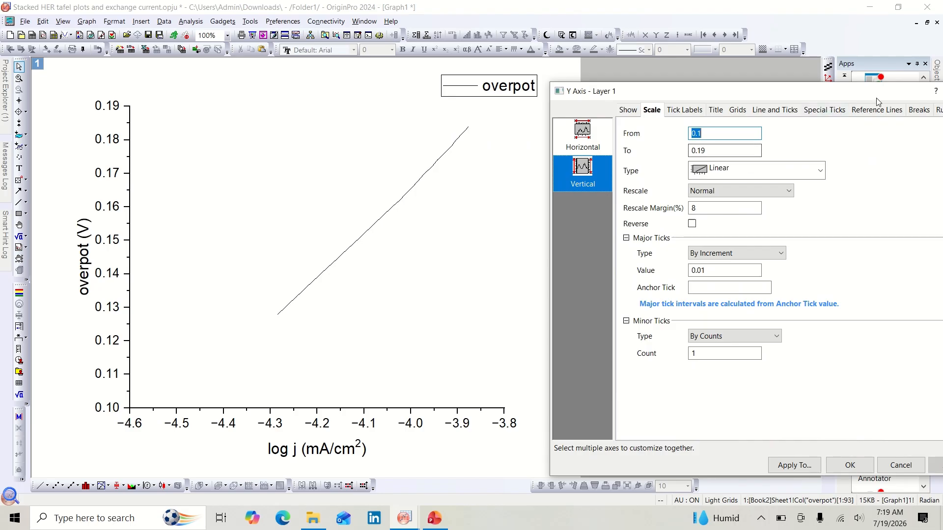
Step: Set the X axis scale to start from -4.7 and apply it
left_click(850, 465)
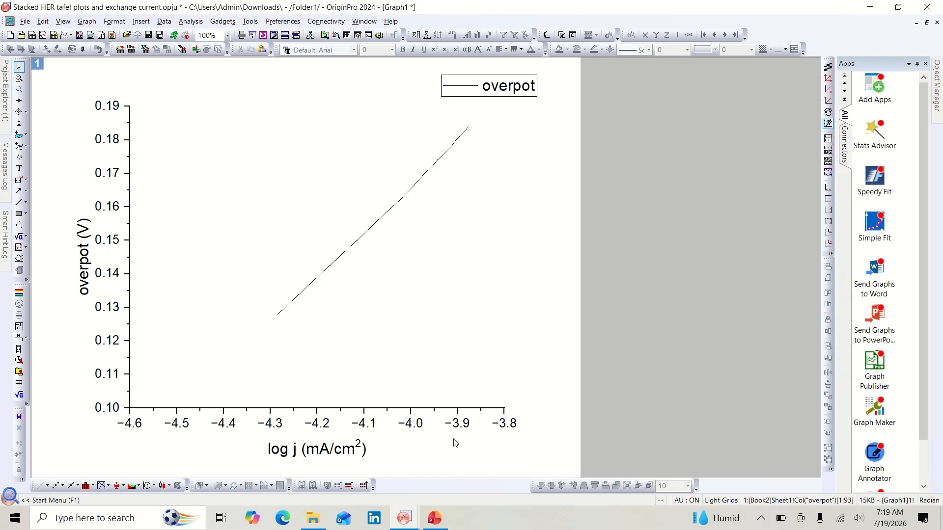
double_click(237, 412)
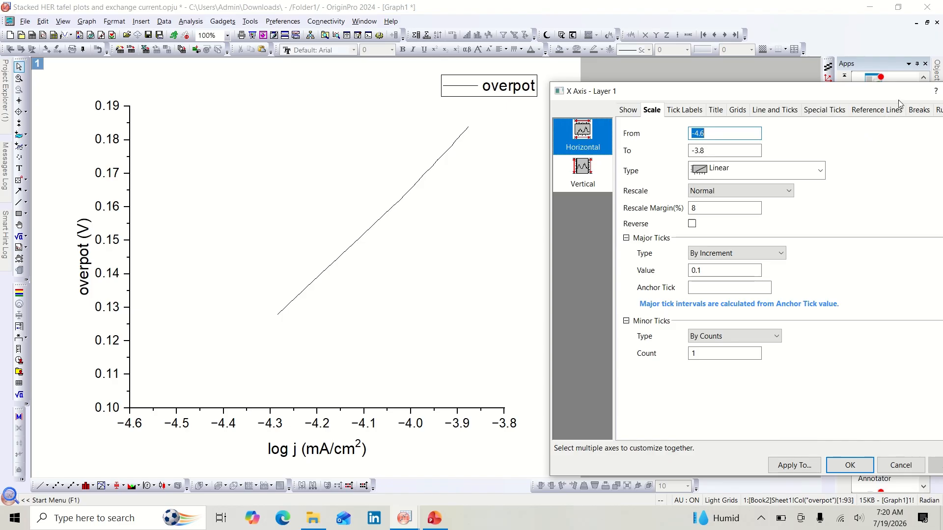
left_click(744, 132)
type("7")
left_click(937, 471)
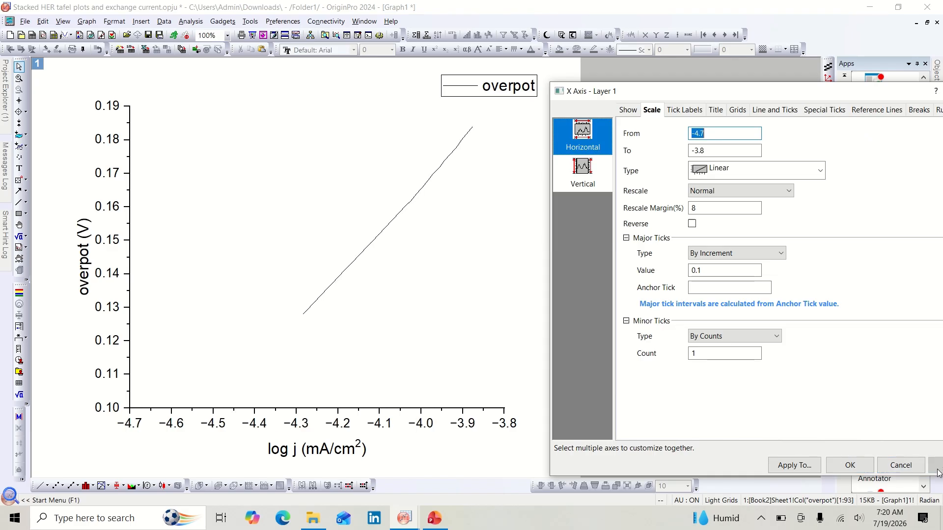
left_click(851, 468)
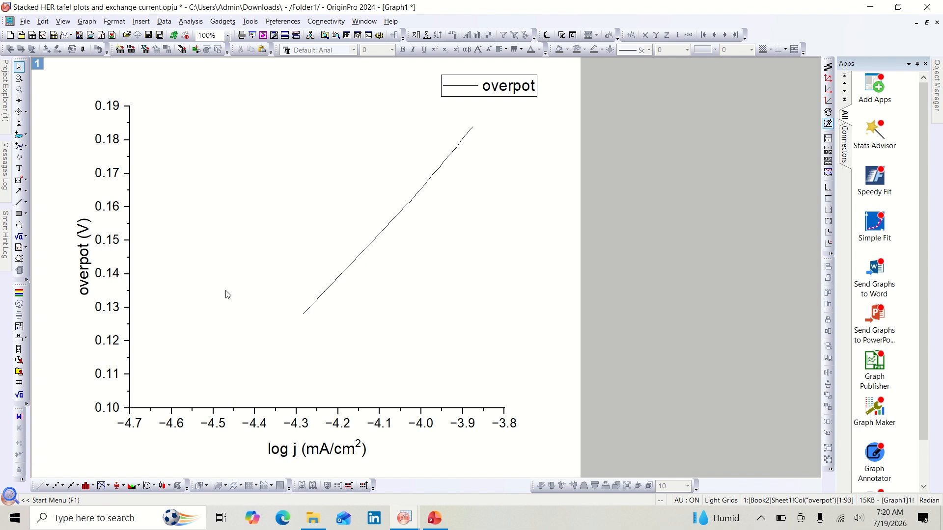
Step: Draw a straight line from the curve's lower end down to the X axis at about -4.5
left_click(20, 203)
left_click_drag(302, 314, 208, 408)
Step: Set the plot's line width to 2 and apply it
double_click(426, 191)
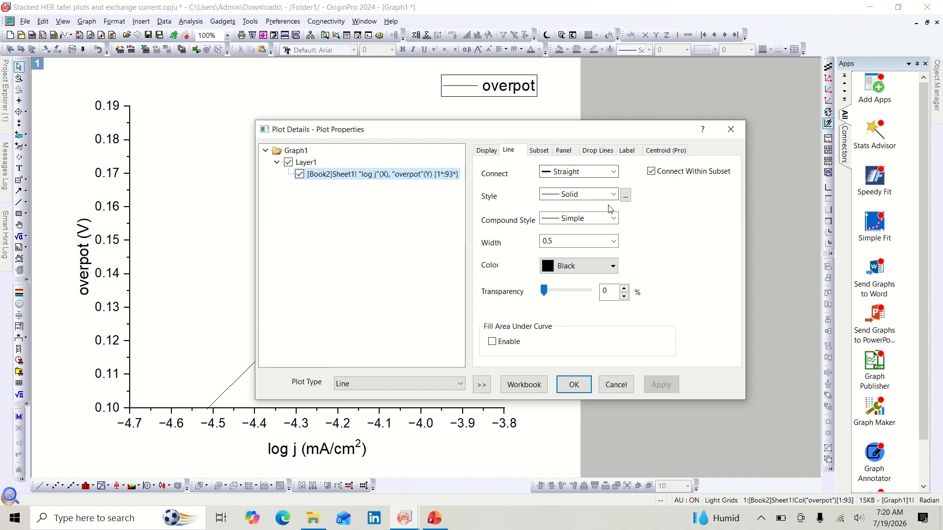
left_click(615, 243)
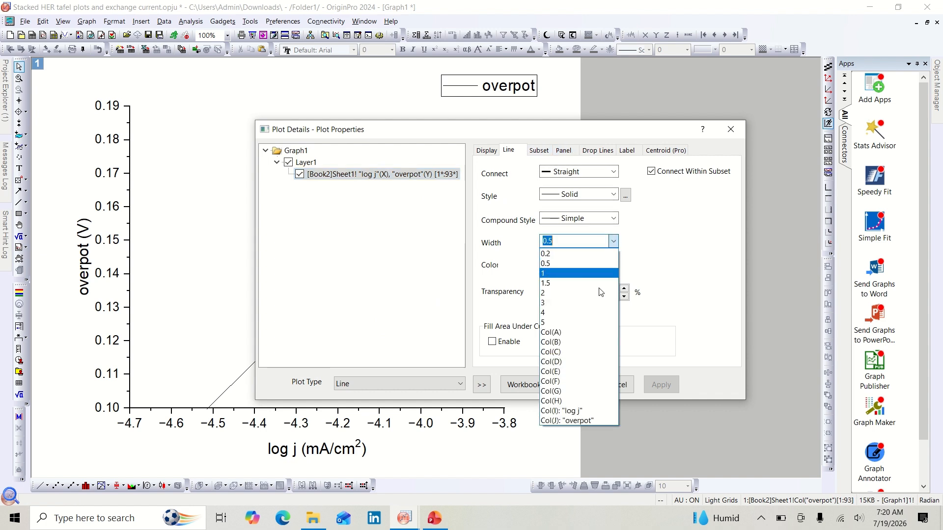
left_click(562, 294)
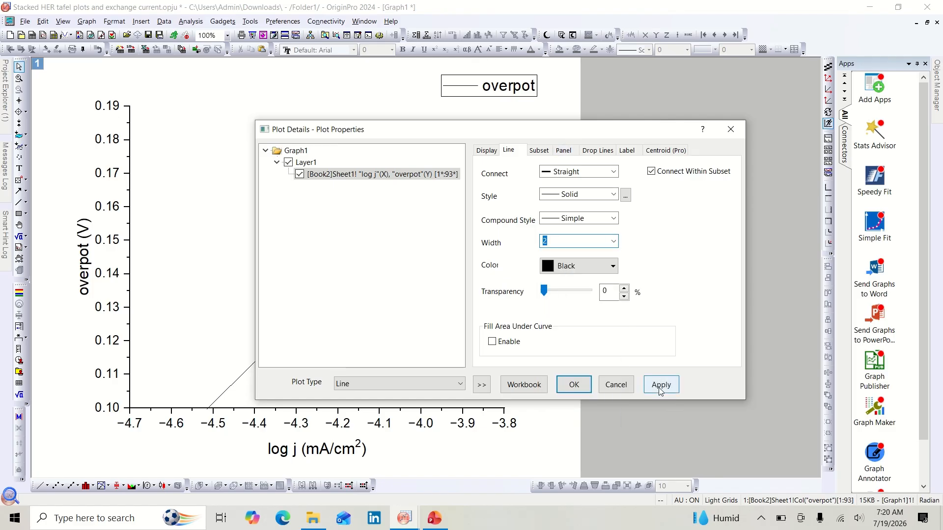
left_click(660, 385)
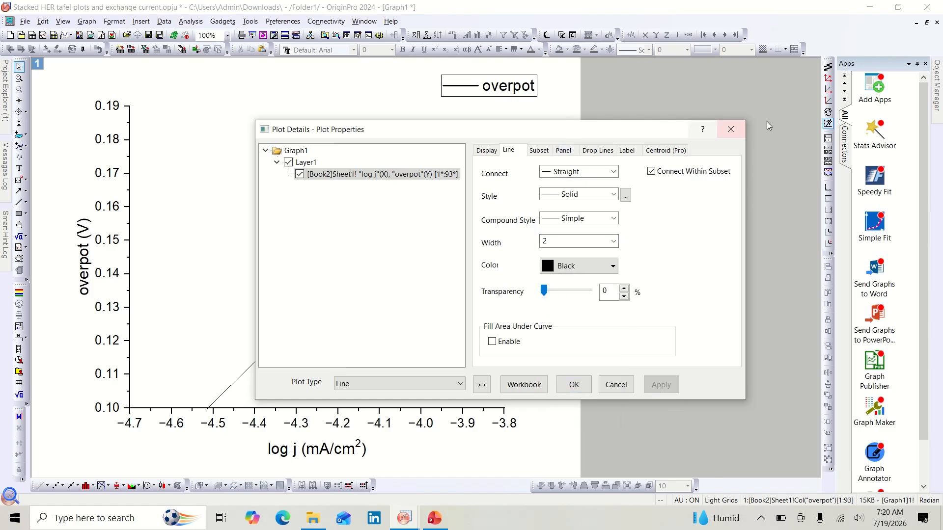
Step: Change the plot type to Line + Symbol
left_click_drag(652, 132, 712, 121)
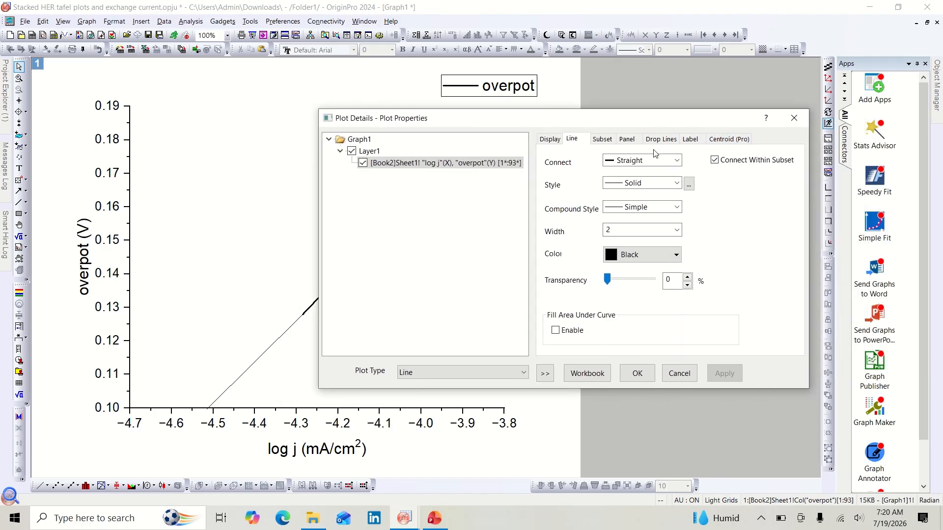
left_click(524, 373)
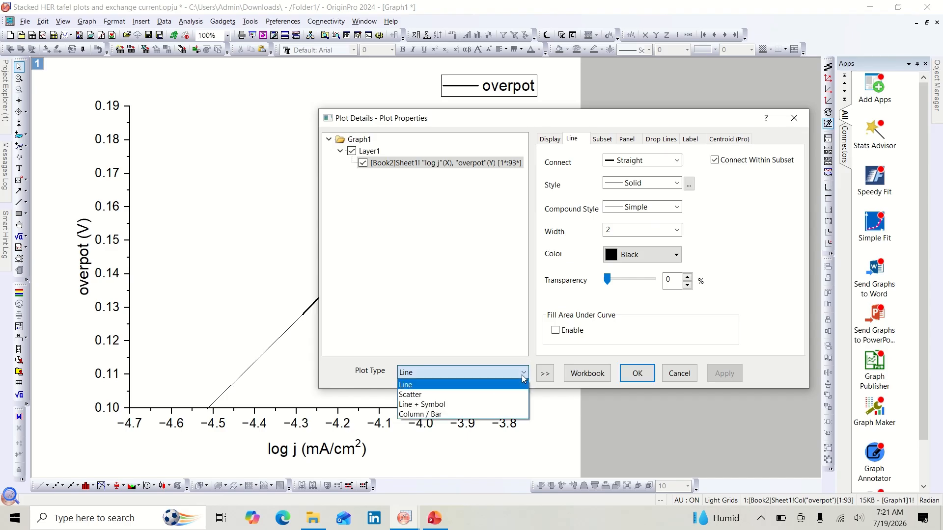
left_click(447, 406)
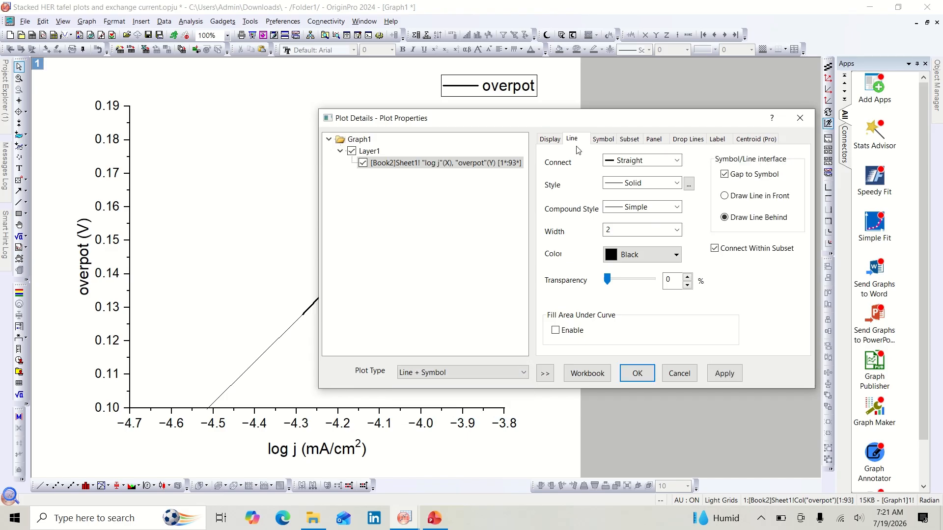
Step: Set the plot symbol to a filled star and apply it
left_click_drag(577, 118, 694, 106)
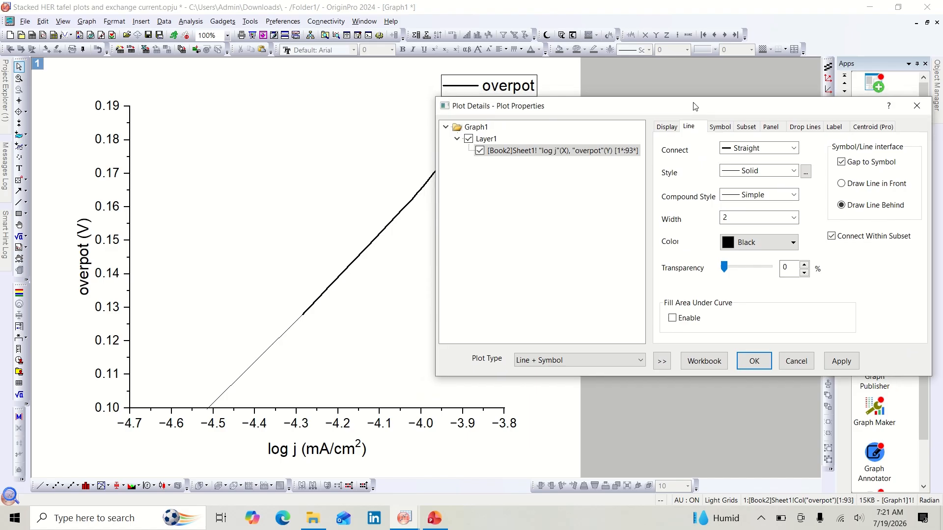
left_click(720, 127)
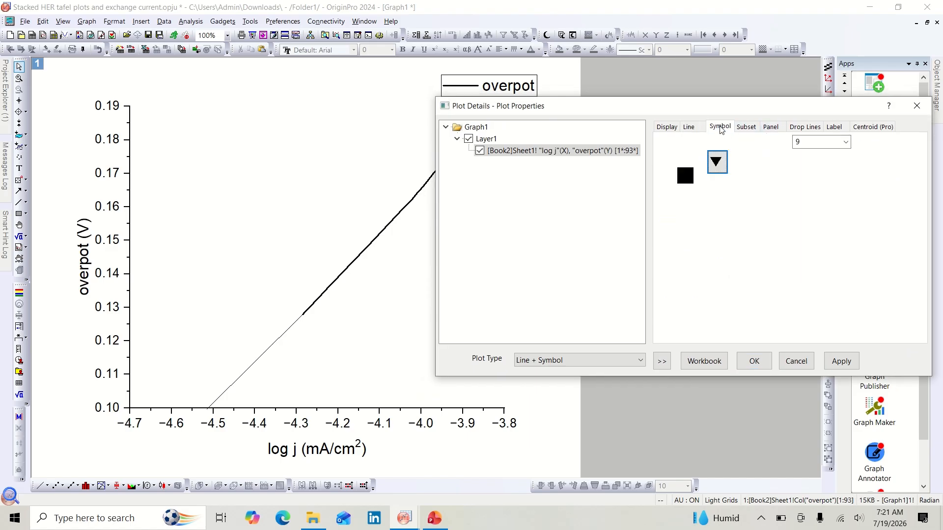
left_click(712, 168)
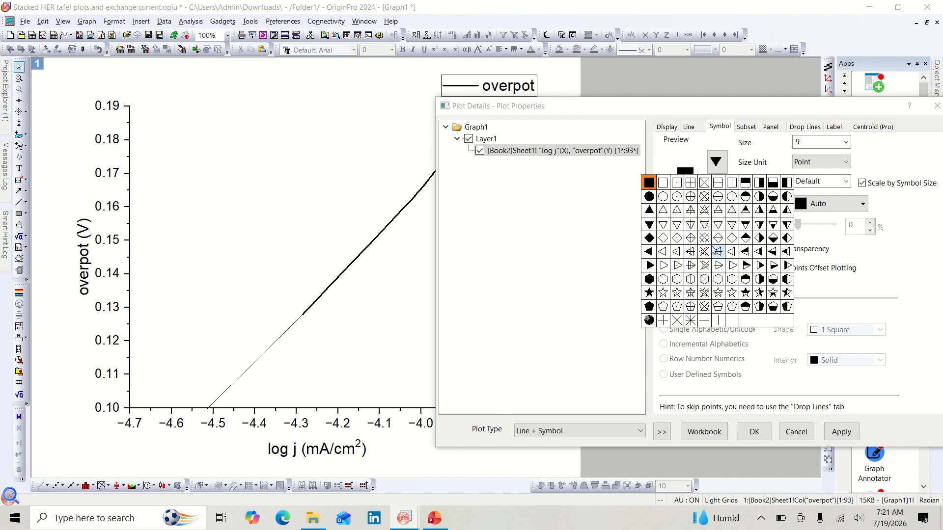
left_click(649, 293)
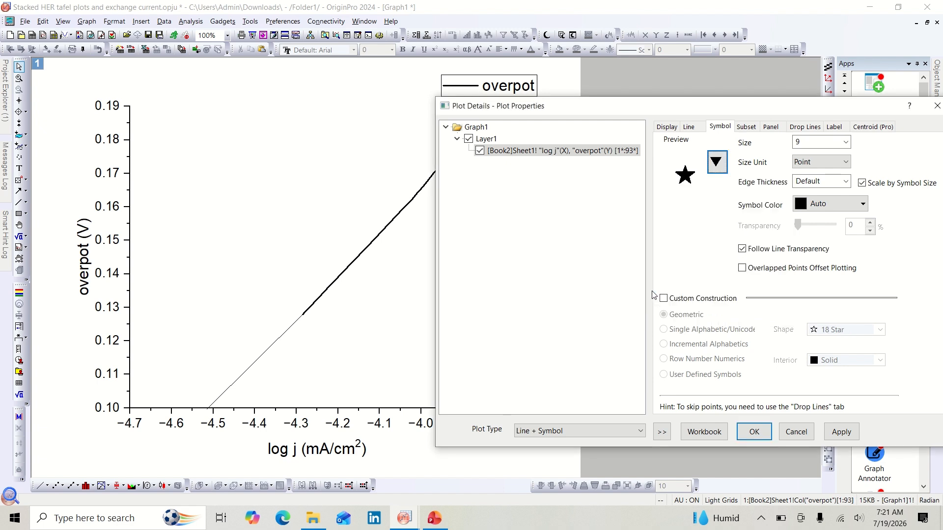
left_click(842, 432)
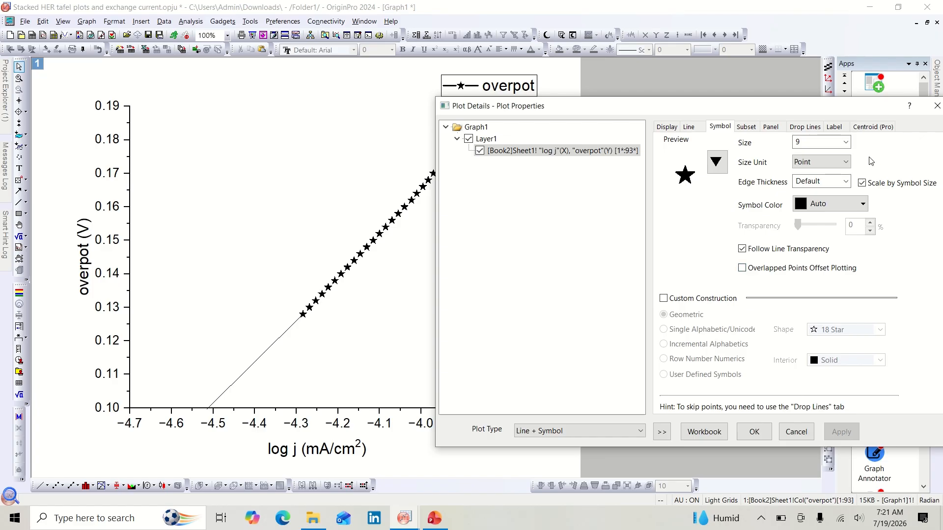
Step: Set the symbol size to 12 and apply it
left_click(830, 143)
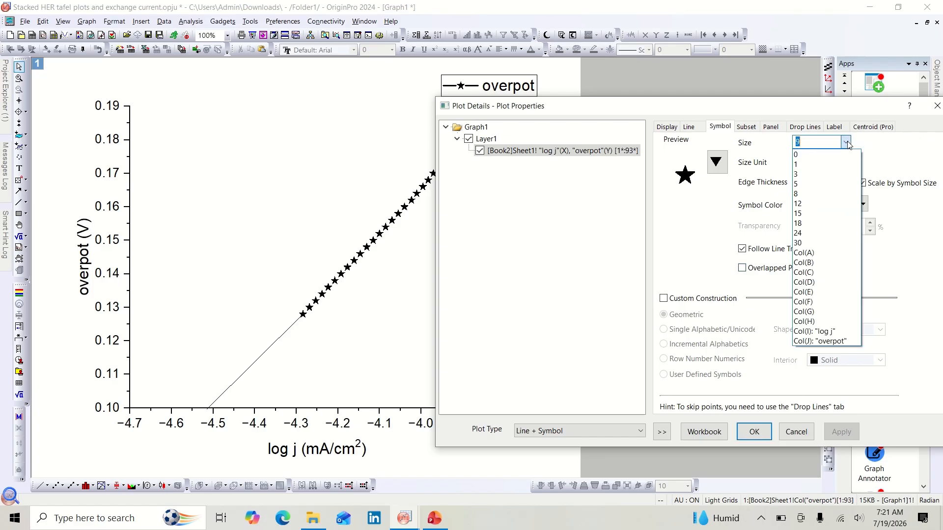
left_click(819, 203)
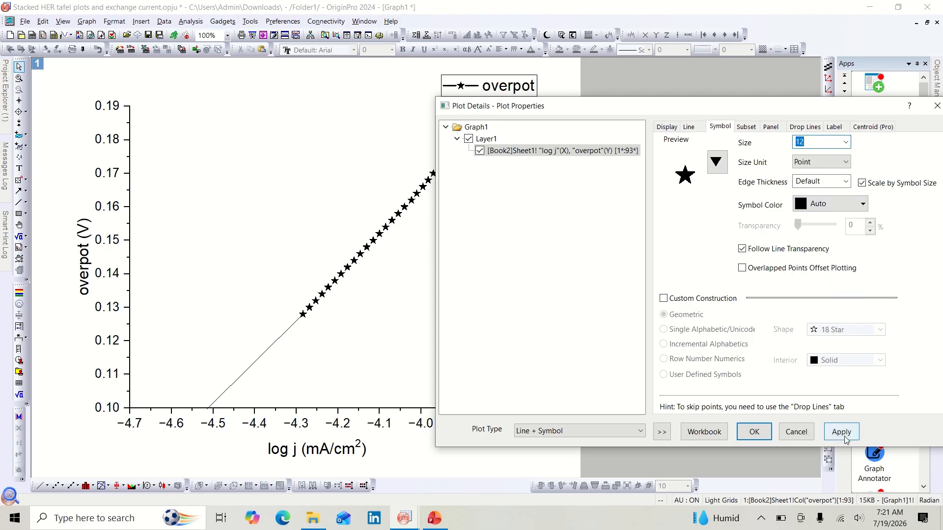
left_click(842, 434)
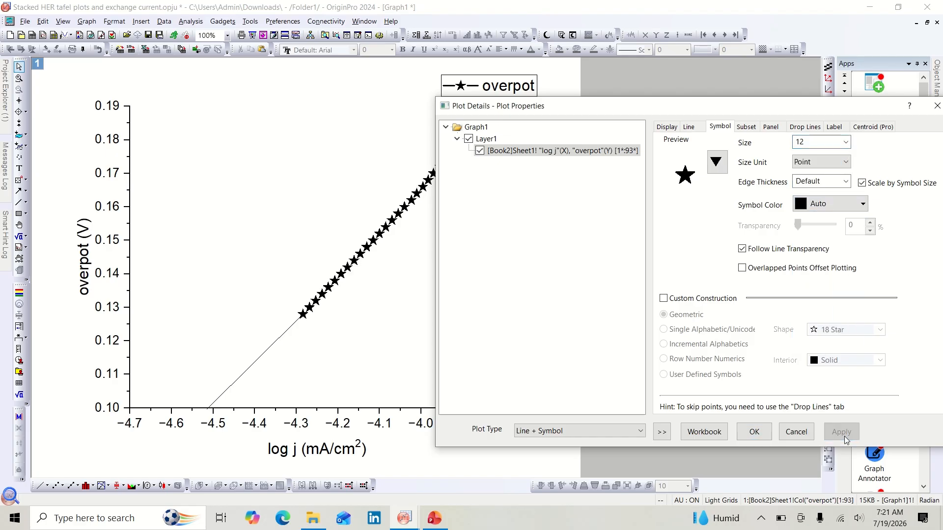
Step: Set the symbol size to 8, apply it and close the plot details
left_click(845, 143)
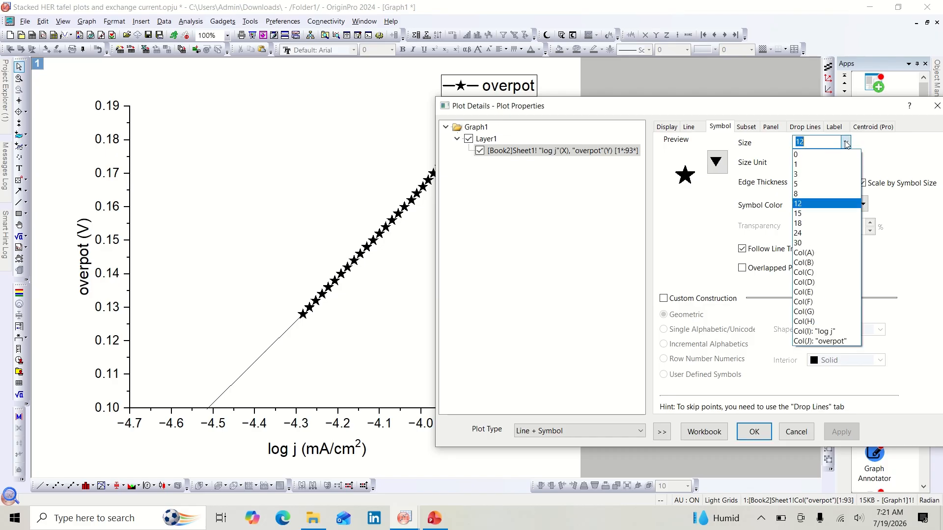
left_click(829, 194)
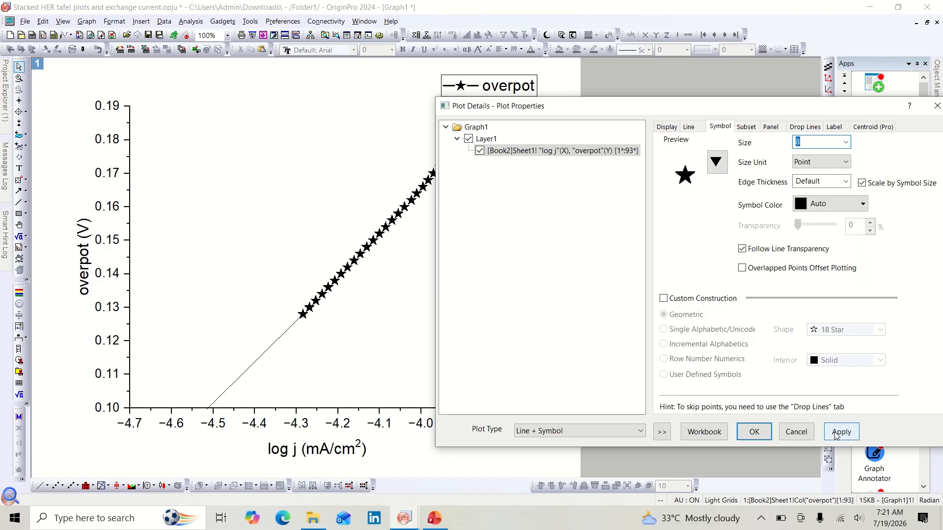
left_click(836, 434)
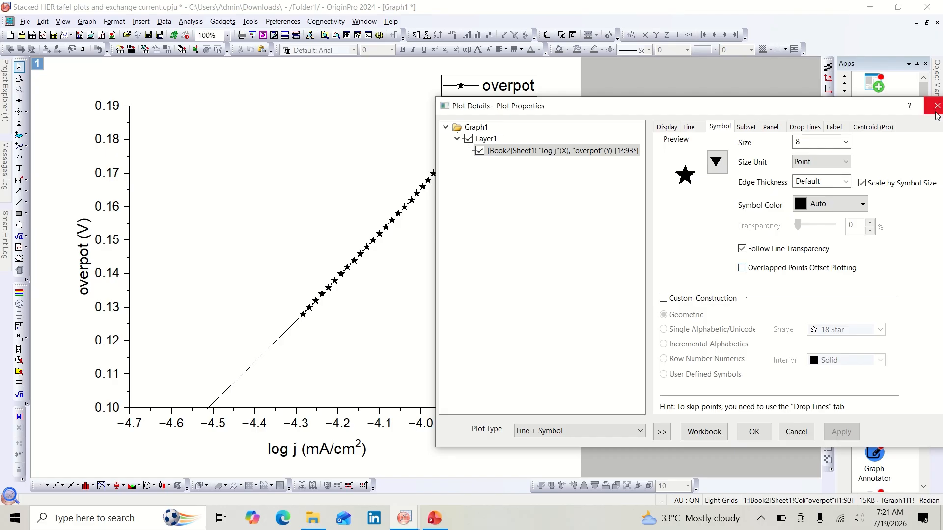
left_click(754, 432)
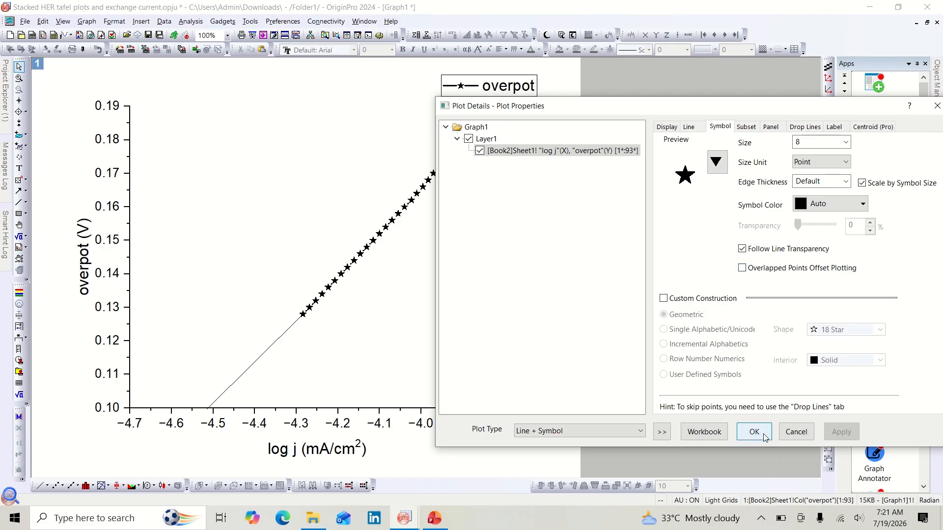
Step: Color the star symbols teal and set their size to 12
left_click(345, 274)
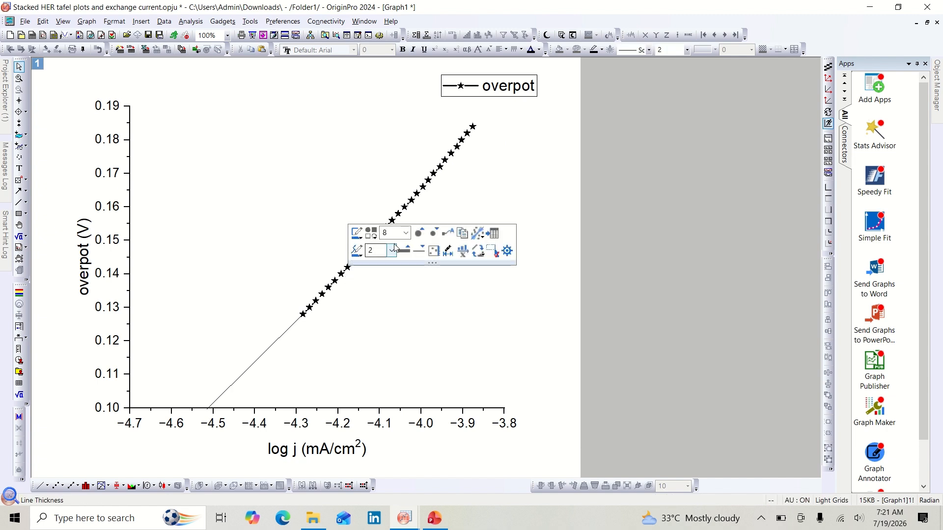
left_click(357, 234)
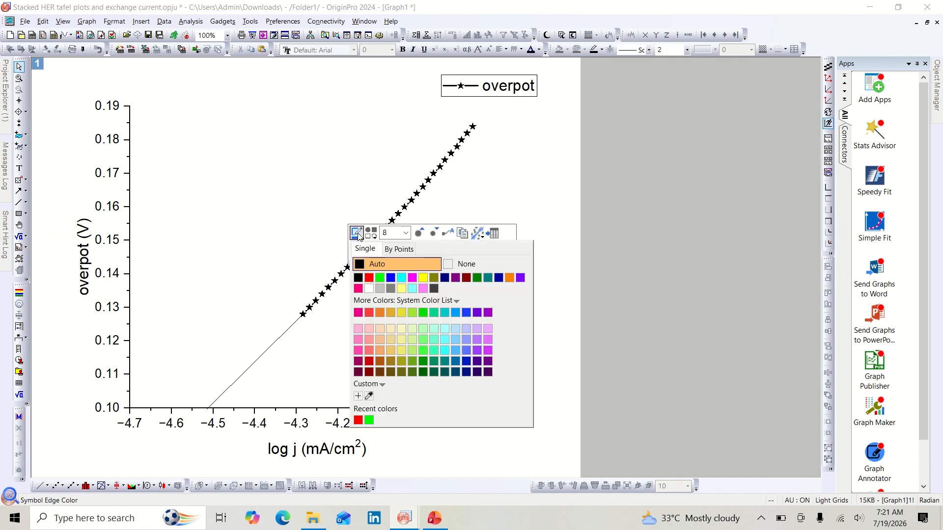
left_click(432, 313)
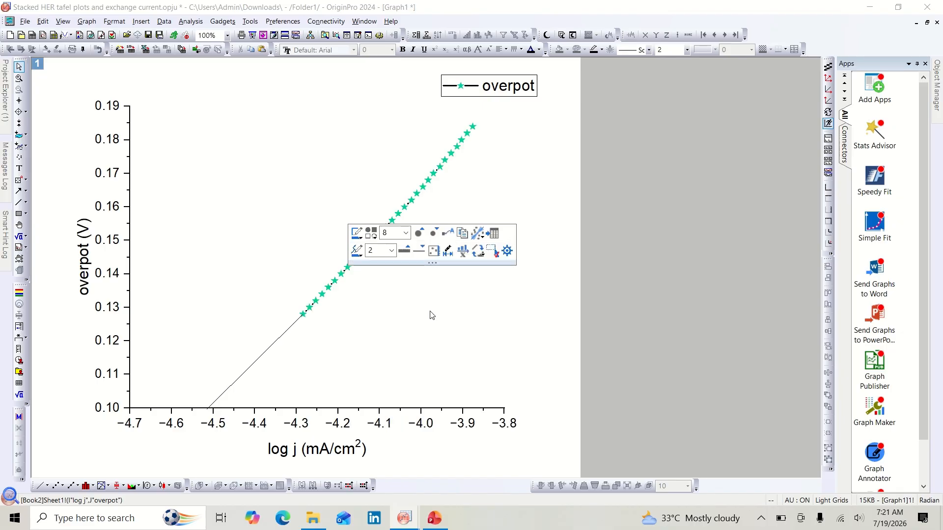
left_click(393, 233)
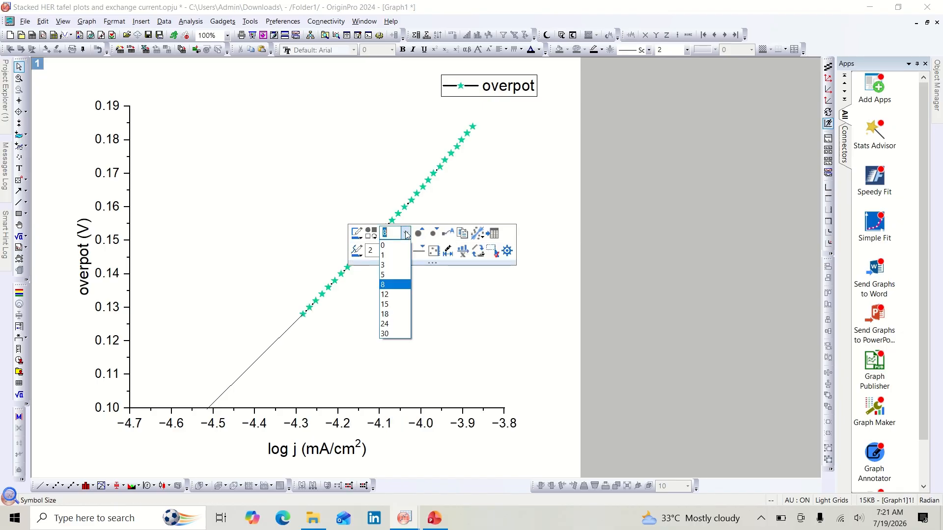
left_click(393, 294)
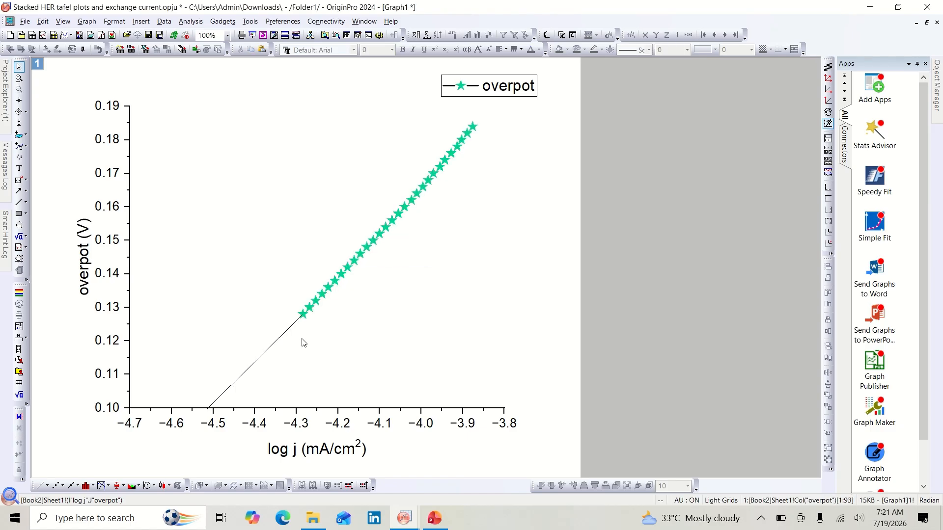
Step: Open the extrapolated line's properties and set its line type to Dot, applying the change
double_click(278, 343)
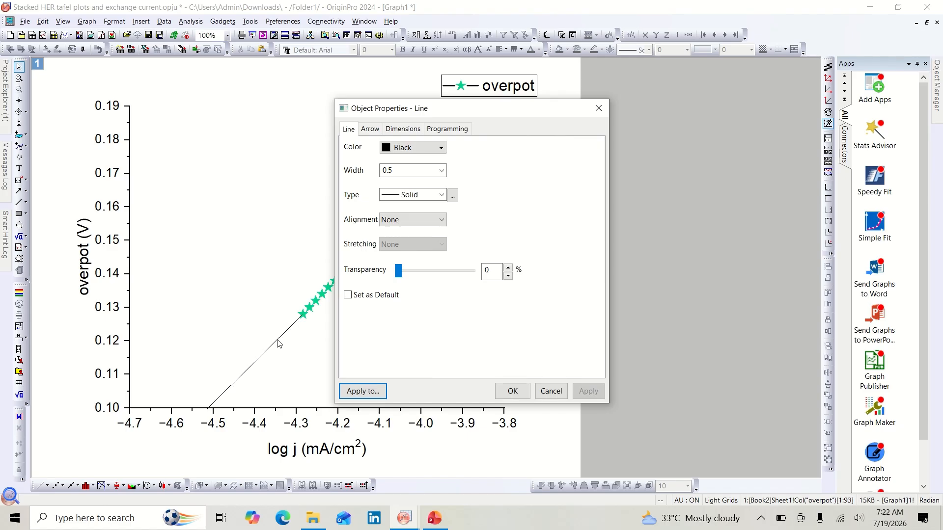
left_click(442, 195)
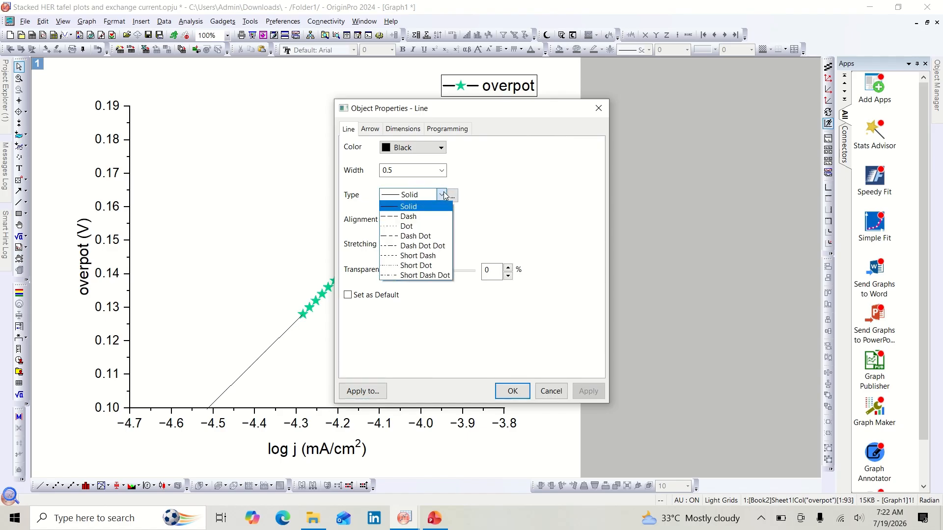
left_click(439, 232)
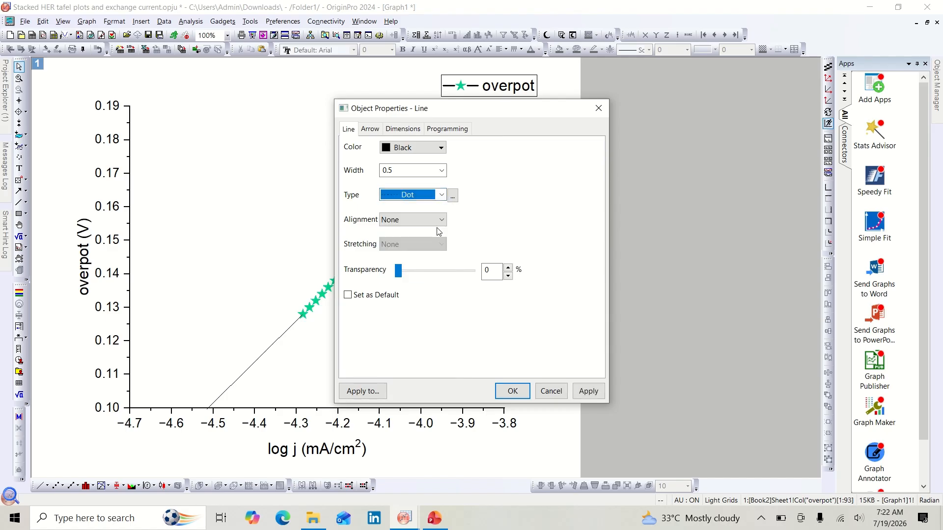
left_click(588, 392)
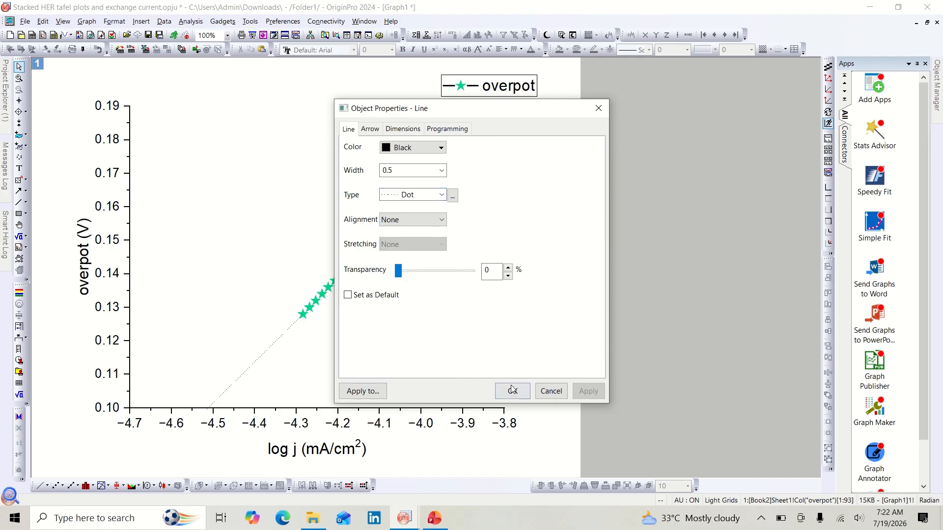
Step: Set the extrapolated line's width to 2 and apply it
left_click(441, 170)
left_click(401, 222)
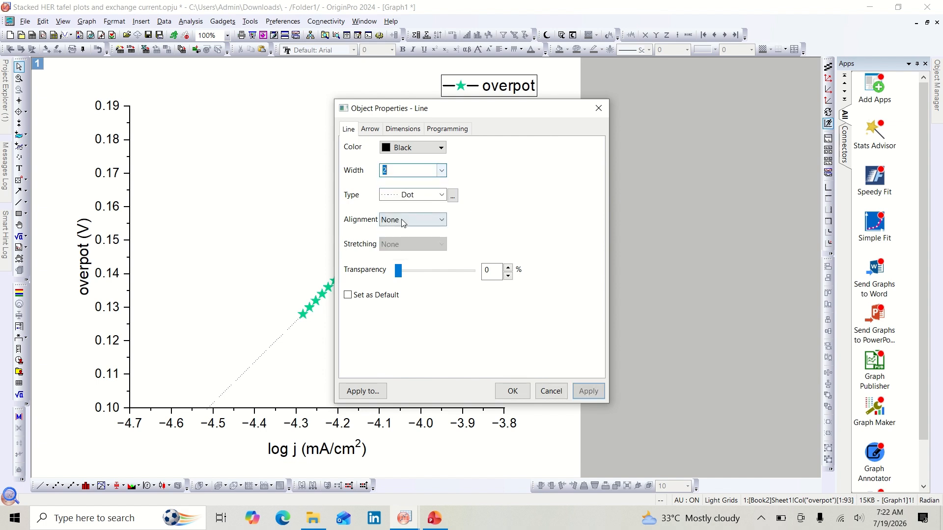
left_click(581, 392)
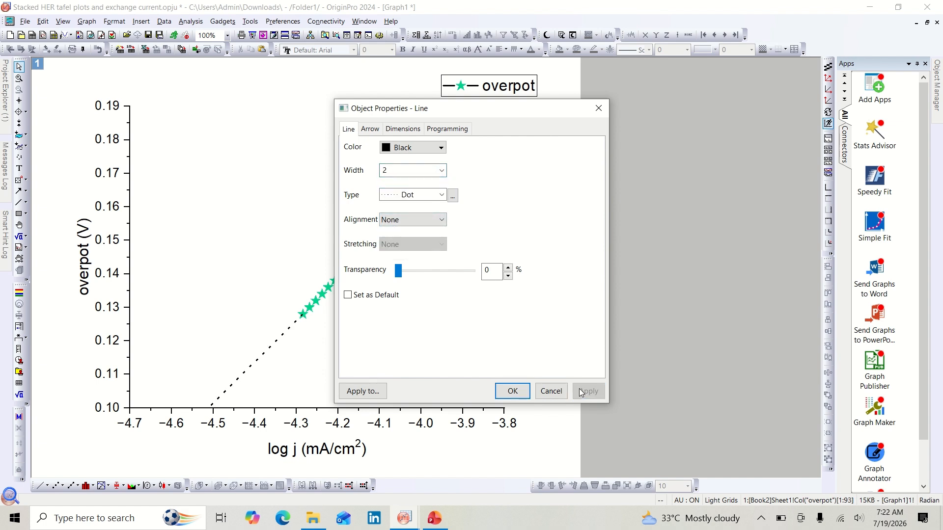
Step: Color the extrapolated line green #00DC00 and apply it
left_click(441, 149)
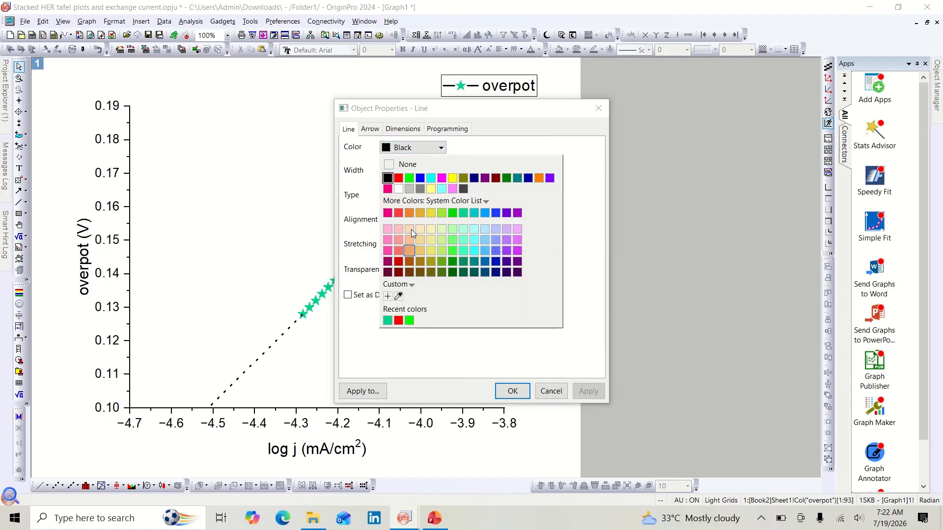
left_click(452, 213)
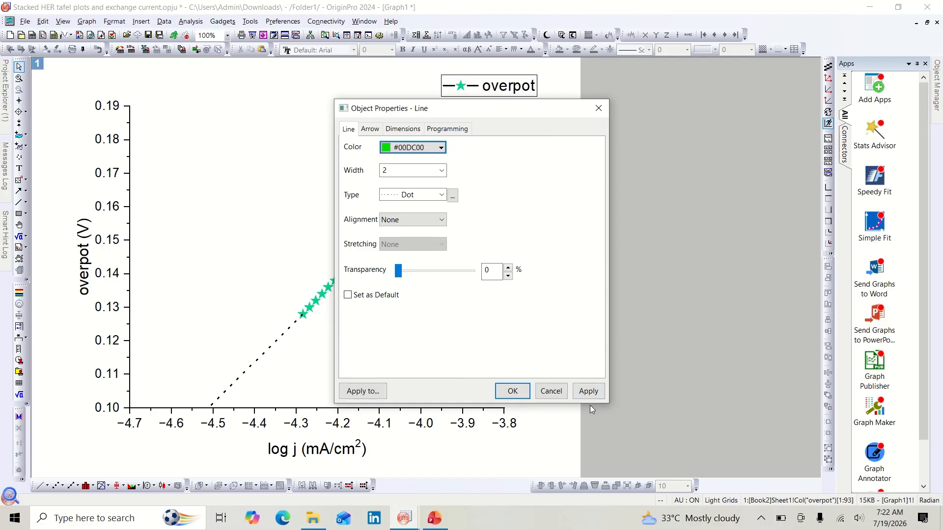
left_click(590, 396)
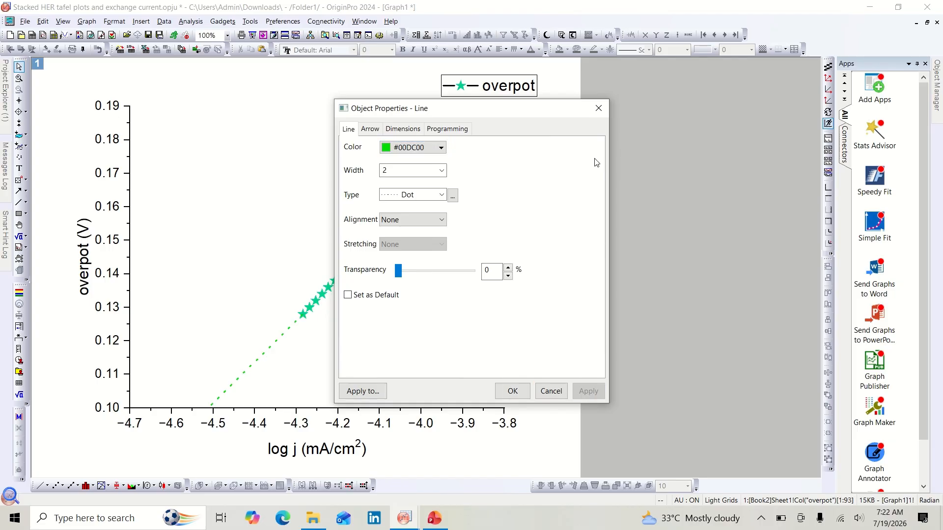
Step: Set the extrapolated line's width to 3, apply it and close the properties dialog
left_click(442, 171)
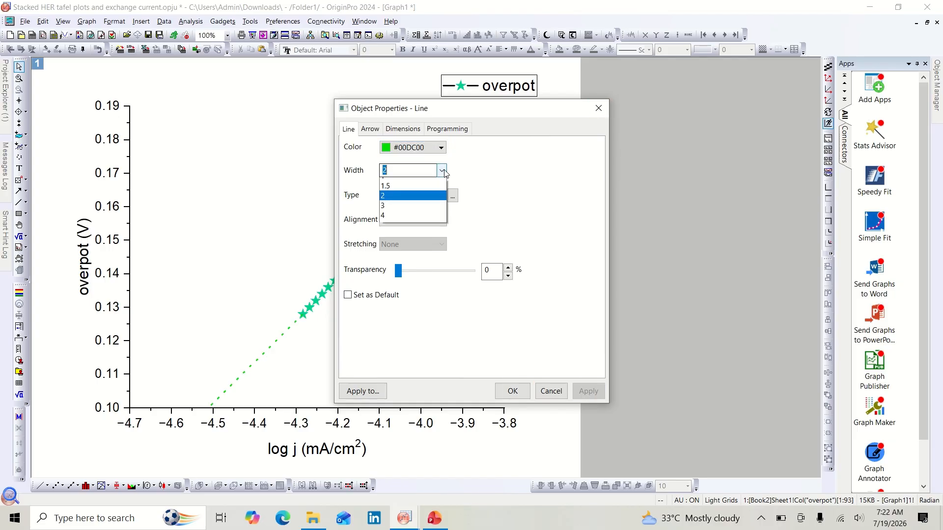
left_click(425, 232)
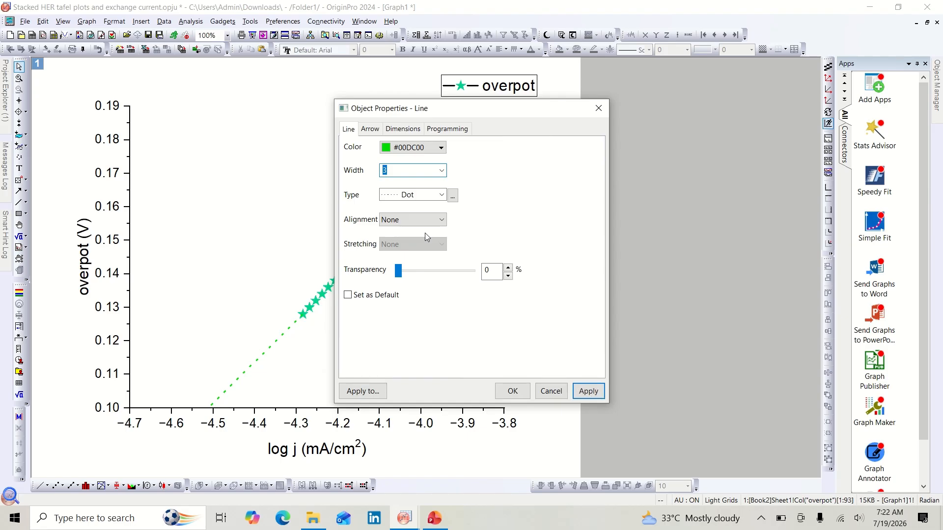
left_click(598, 392)
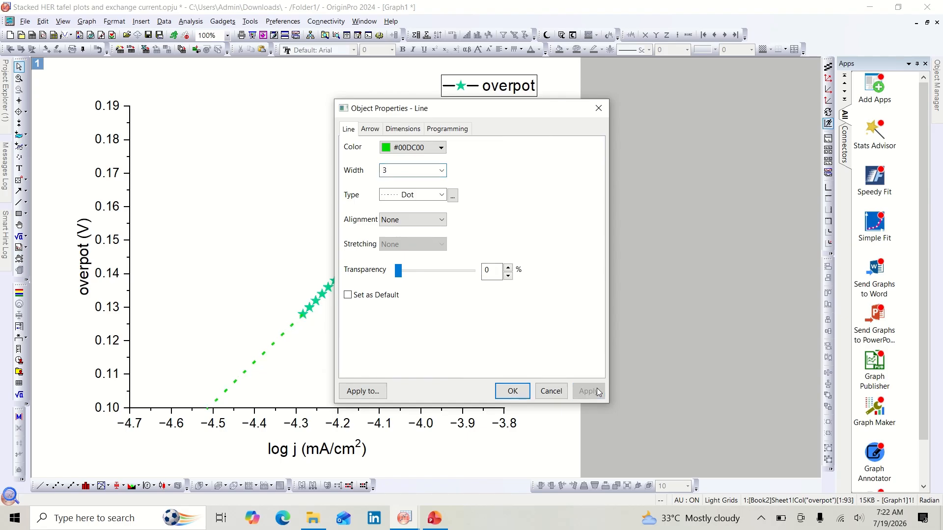
left_click(600, 107)
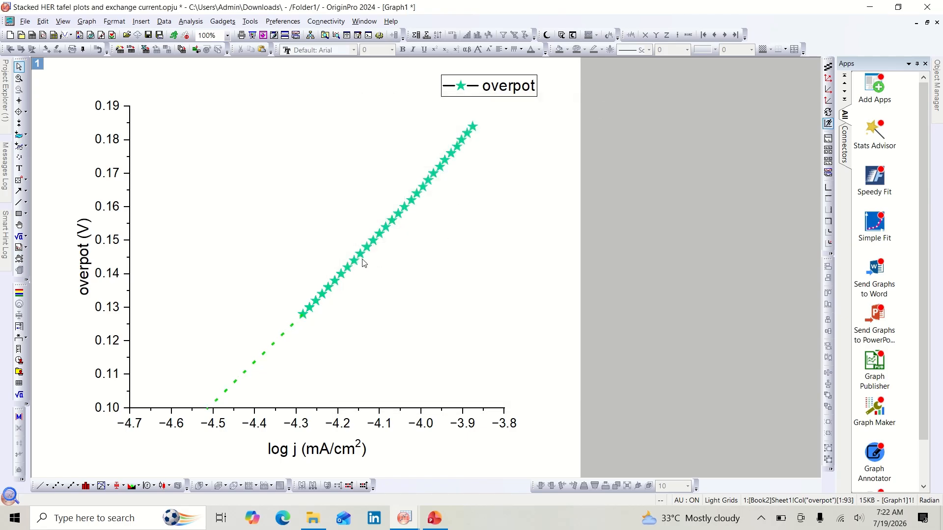
Step: Move the legend into the upper left corner inside the plot area
left_click(480, 96)
left_click(506, 87)
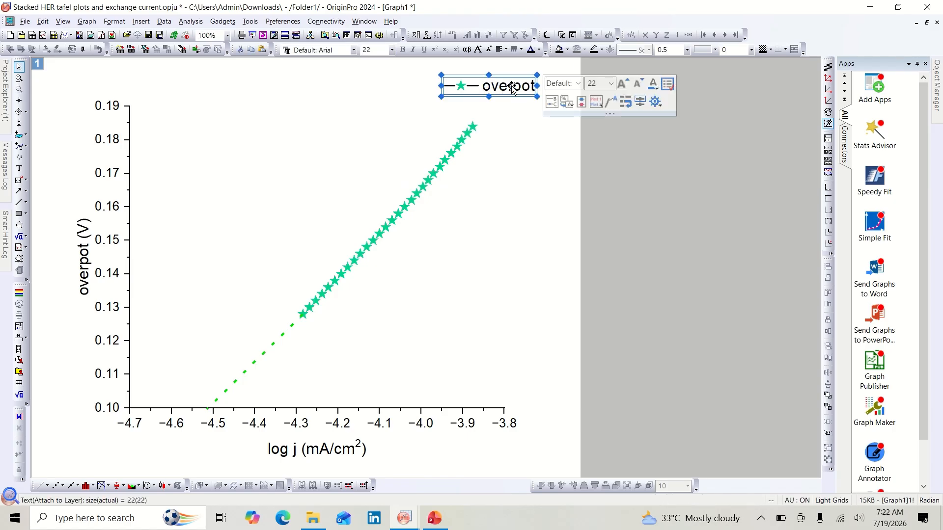
left_click_drag(513, 87, 207, 138)
Step: Edit the legend text to read "sample 1"
double_click(219, 139)
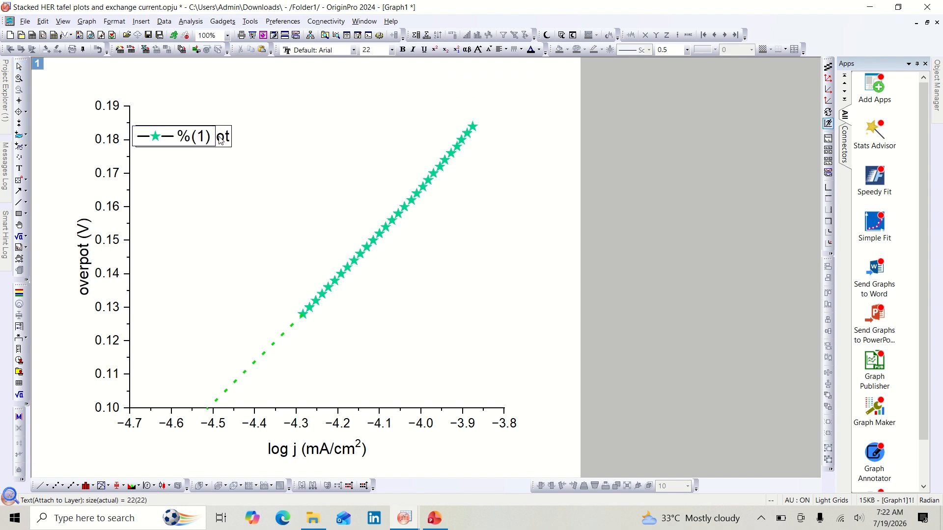
left_click(211, 139)
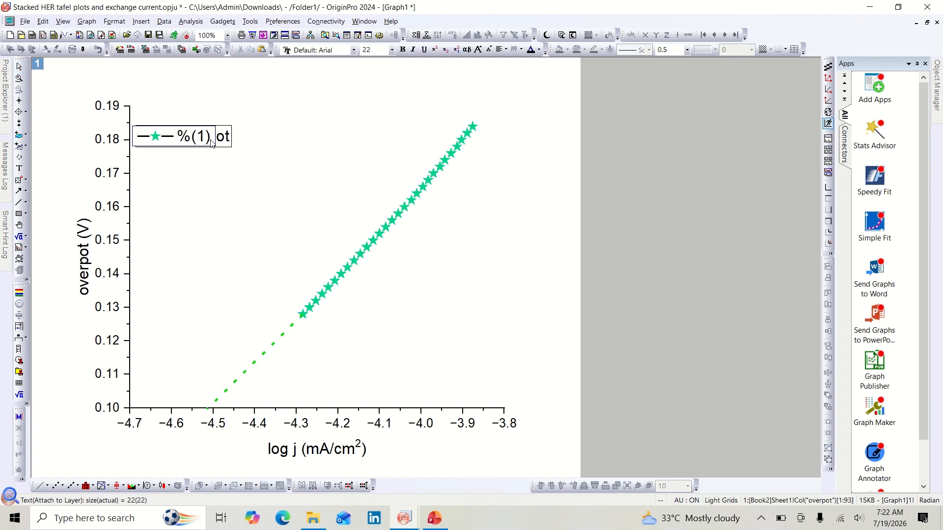
key("BackSpace")
key("BackSpace")
key("BackSpace")
key("BackSpace")
key("BackSpace")
key("BackSpace")
key("BackSpace")
key("BackSpace")
key("BackSpace")
key("BackSpace")
type("sample 1")
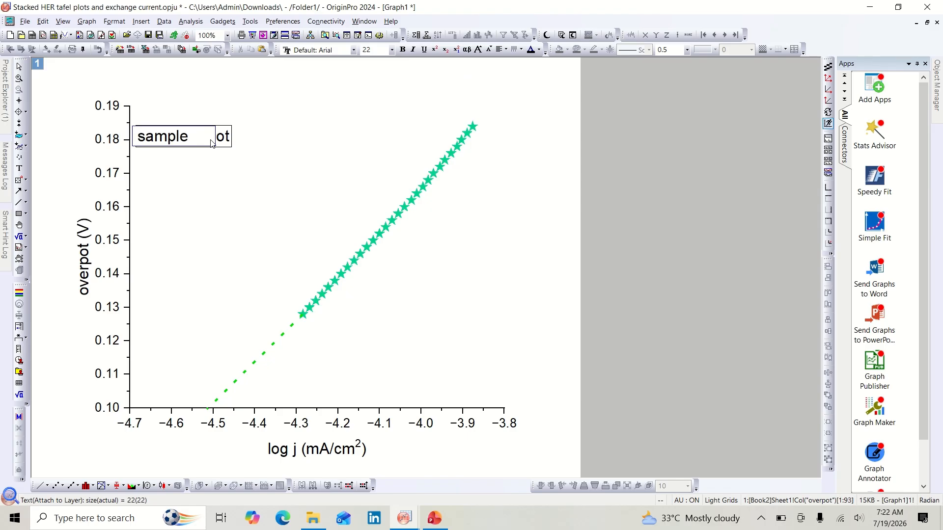
Step: Show the layer frame so the plot is boxed on all four sides
left_click(276, 170)
right_click(276, 170)
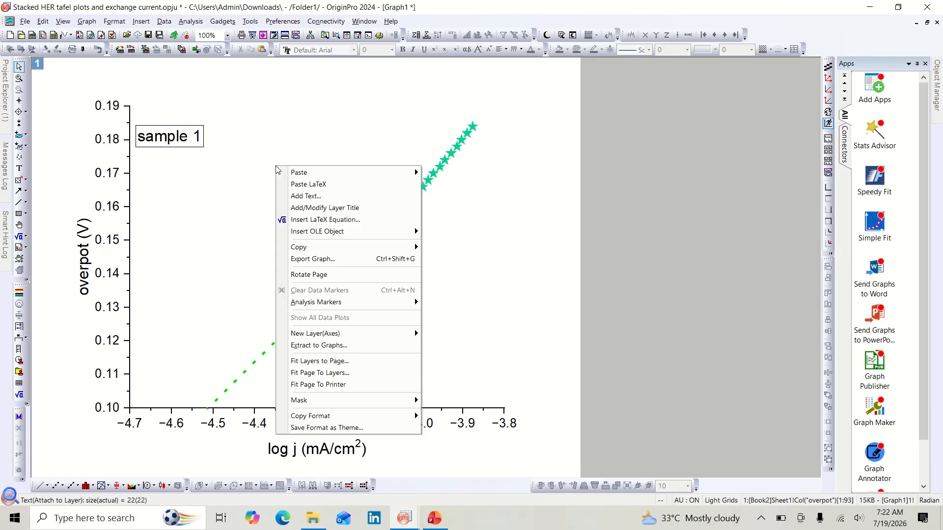
left_click(250, 187)
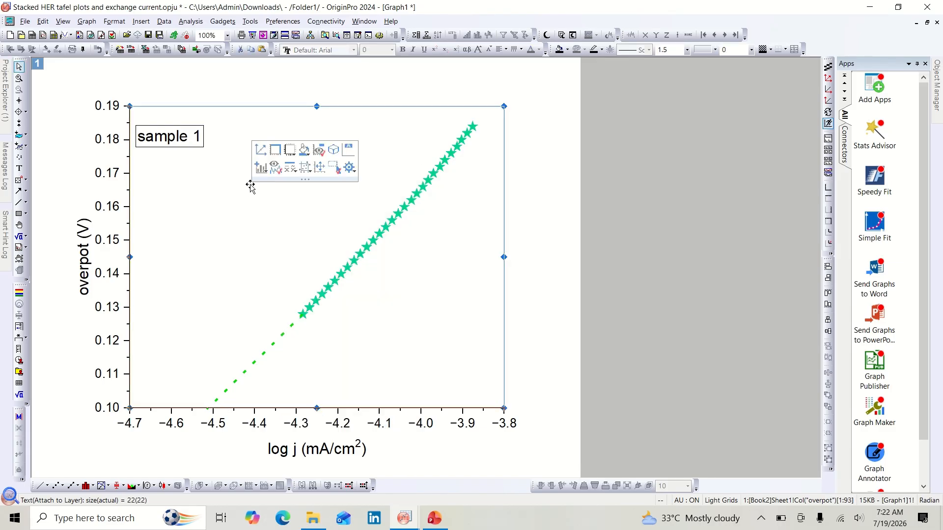
left_click(276, 149)
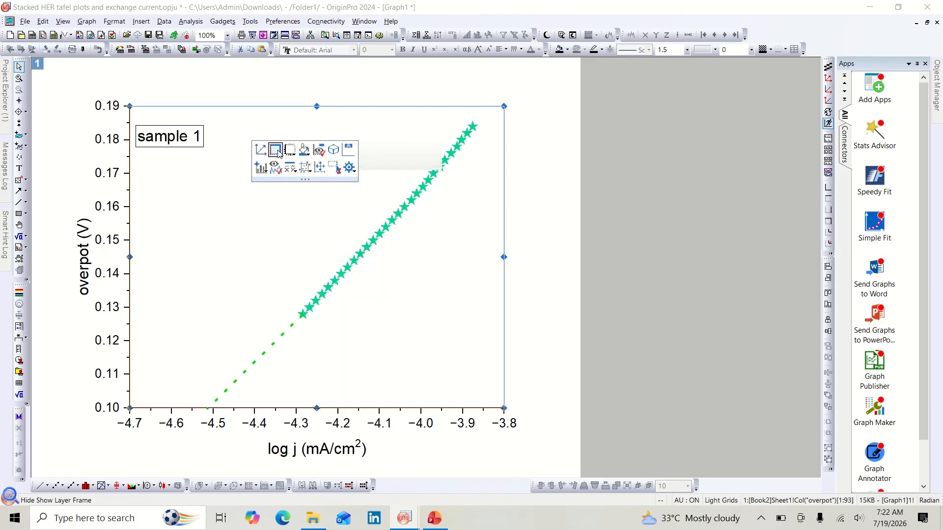
left_click(192, 223)
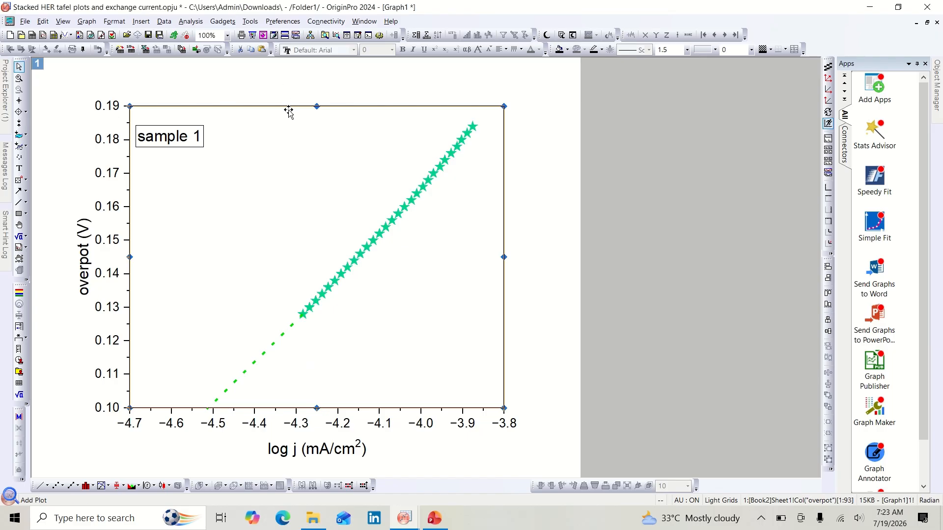
left_click(202, 320)
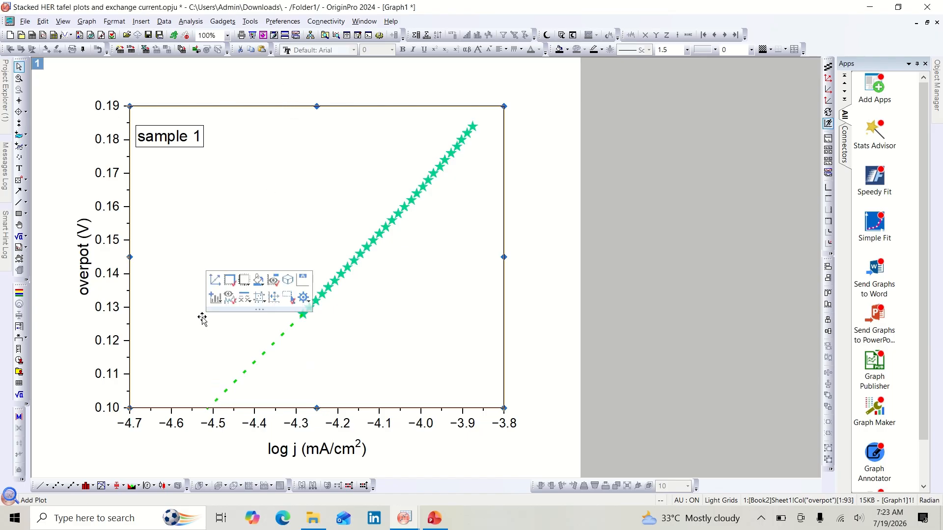
left_click(233, 281)
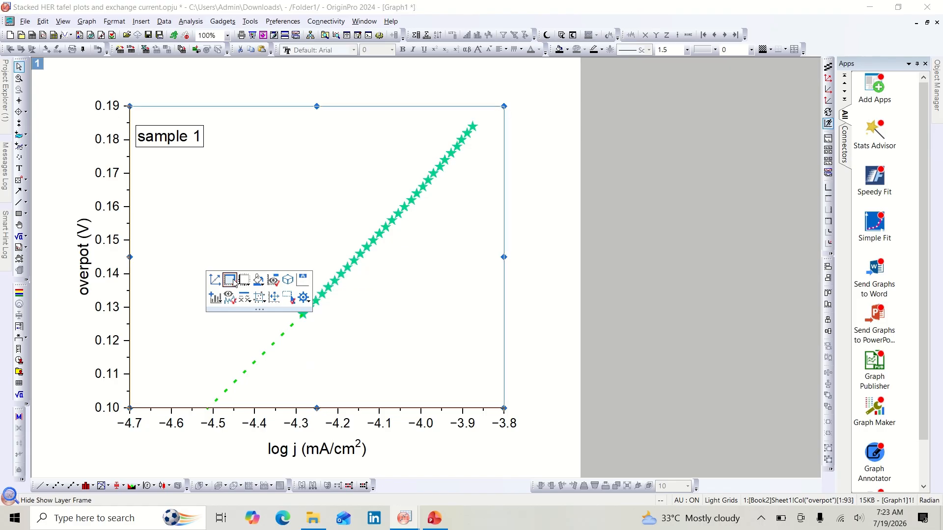
left_click(264, 228)
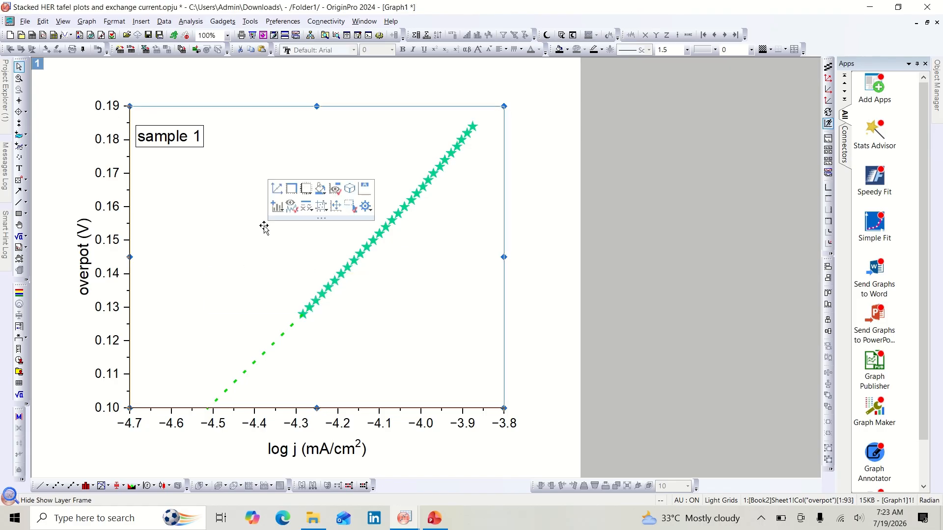
left_click(291, 188)
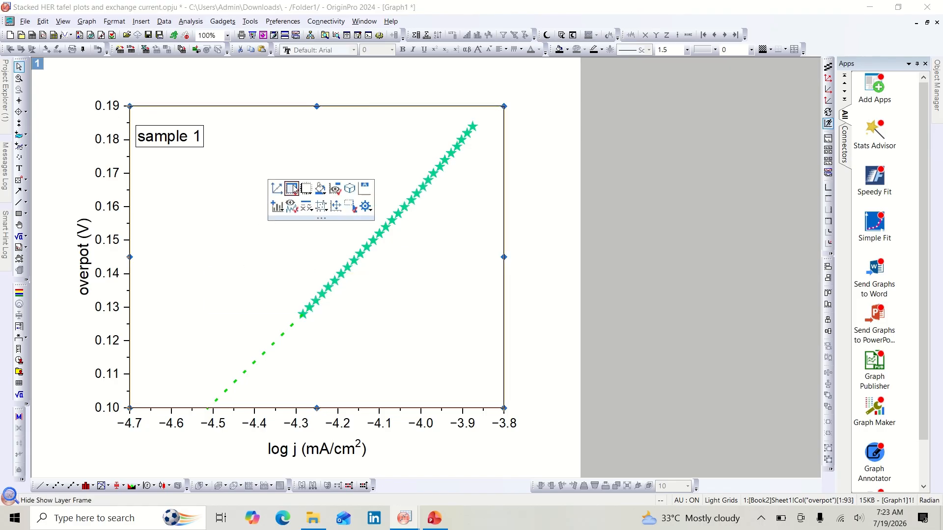
left_click(204, 370)
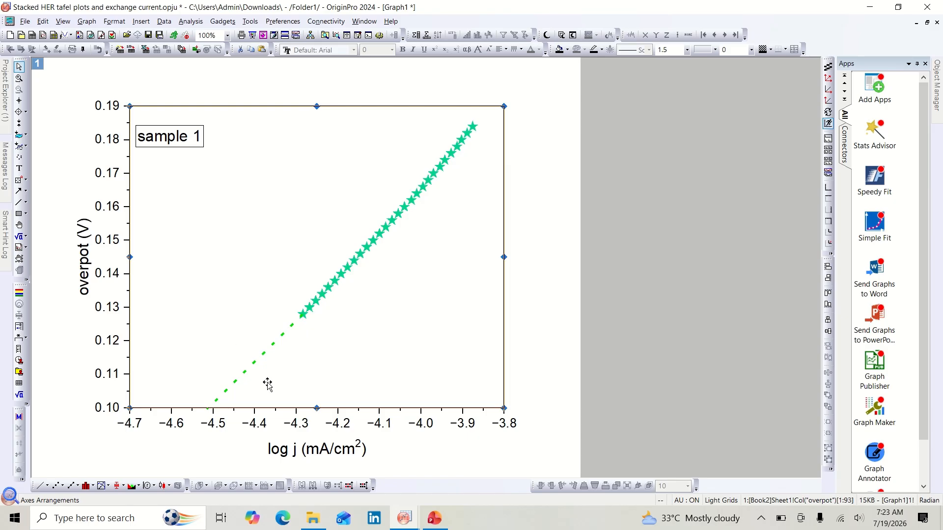
Step: Rename the y-axis title to "Overpotential (V)"
double_click(84, 265)
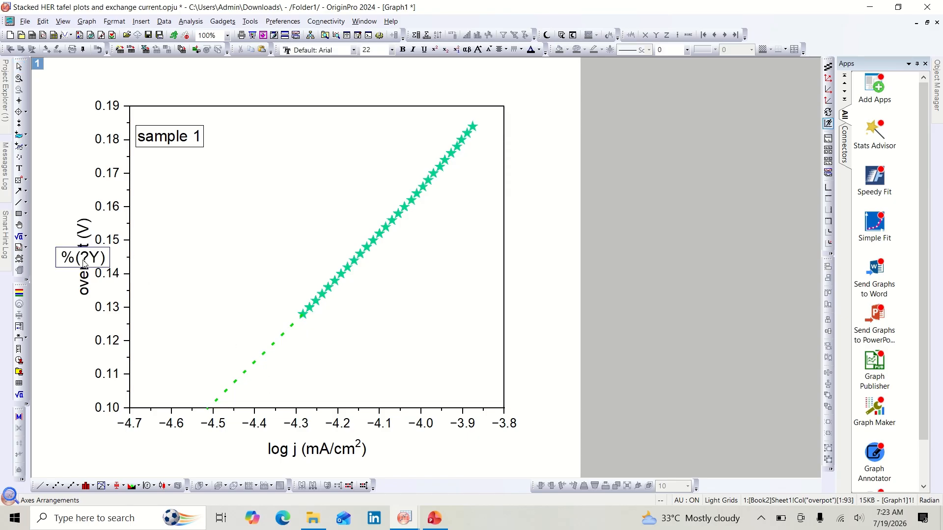
left_click_drag(90, 257, 102, 262)
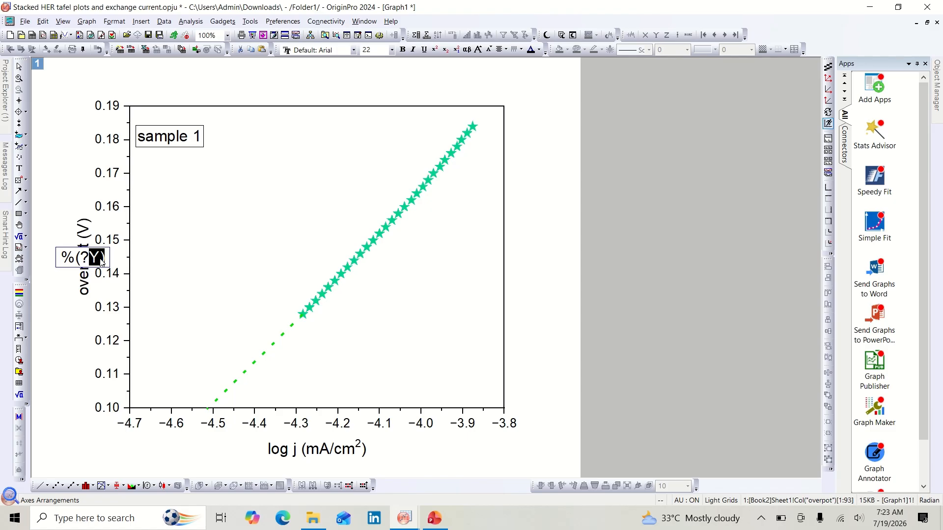
key("BackSpace")
key("BackSpace")
key("BackSpace")
key("BackSpace")
key("Delete")
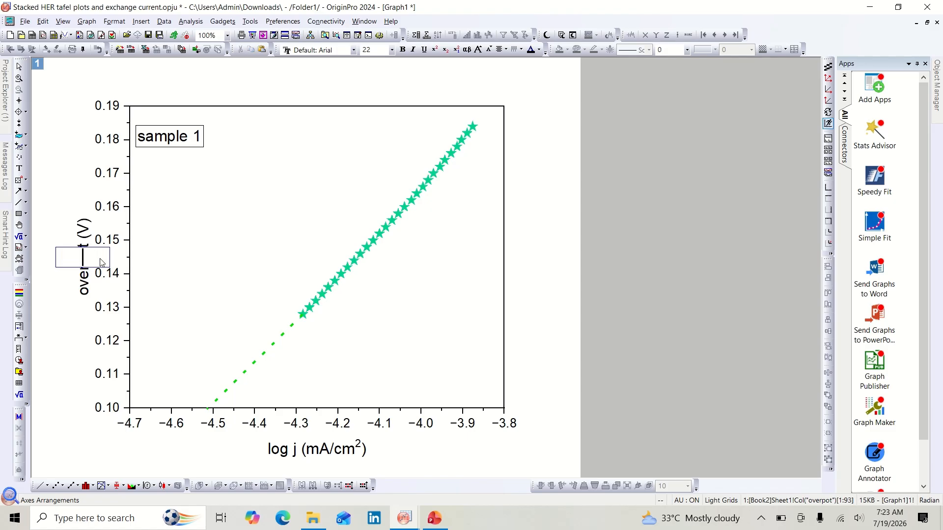
type("Overpotential")
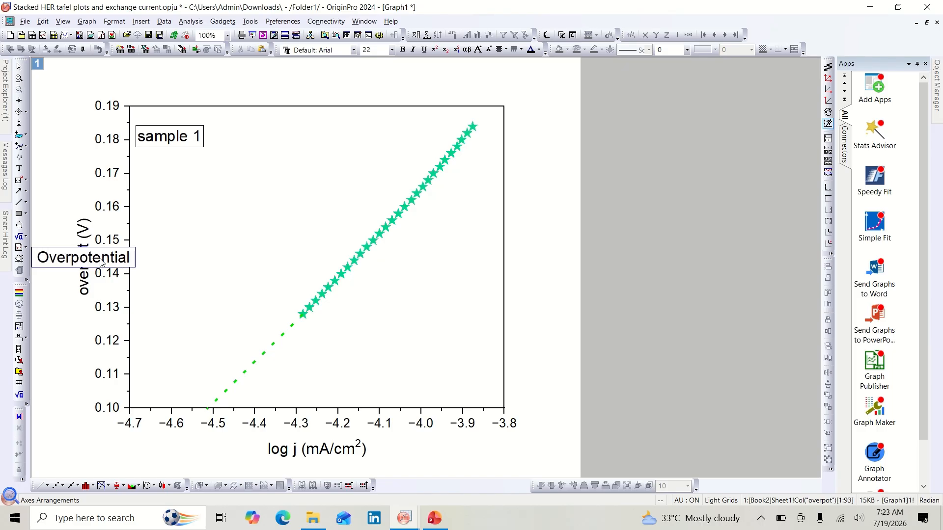
type("(V)")
left_click(182, 267)
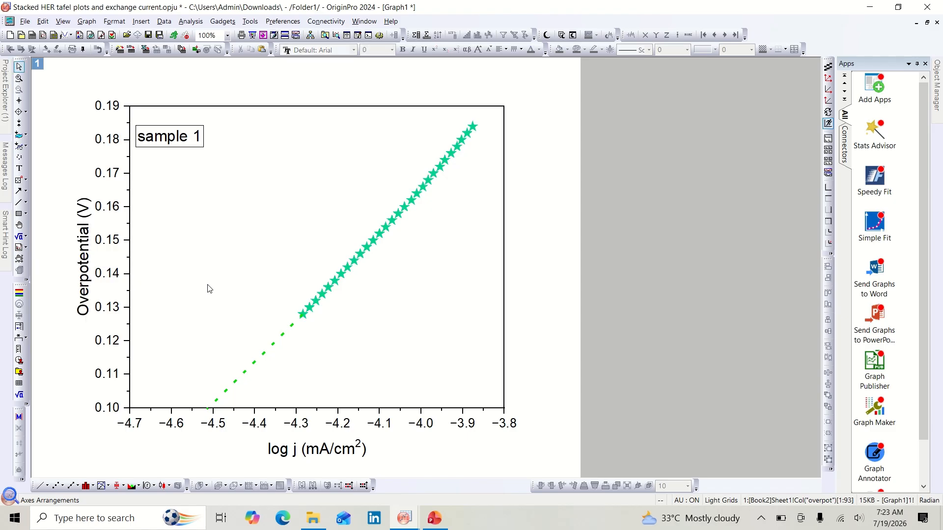
Step: Make both the x-axis title and the y-axis title bold
left_click(334, 451)
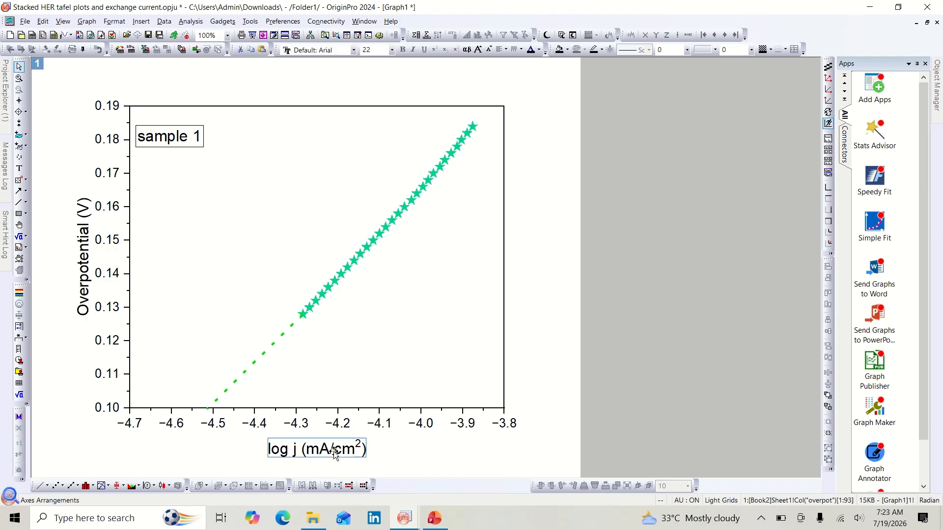
left_click(382, 473)
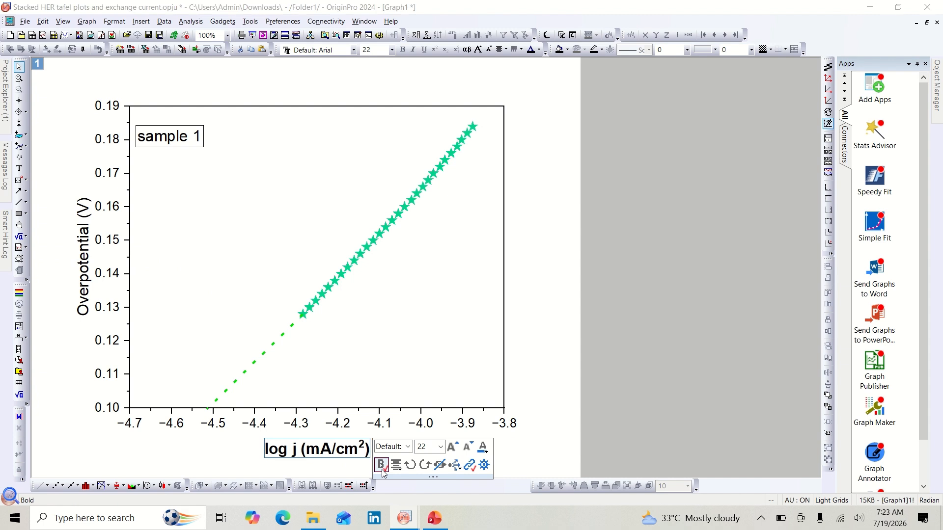
left_click(247, 453)
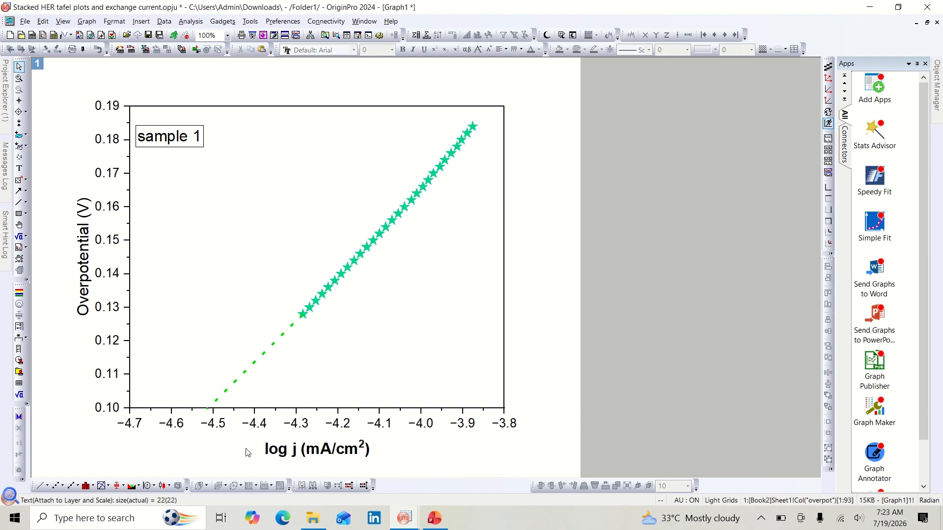
left_click(88, 277)
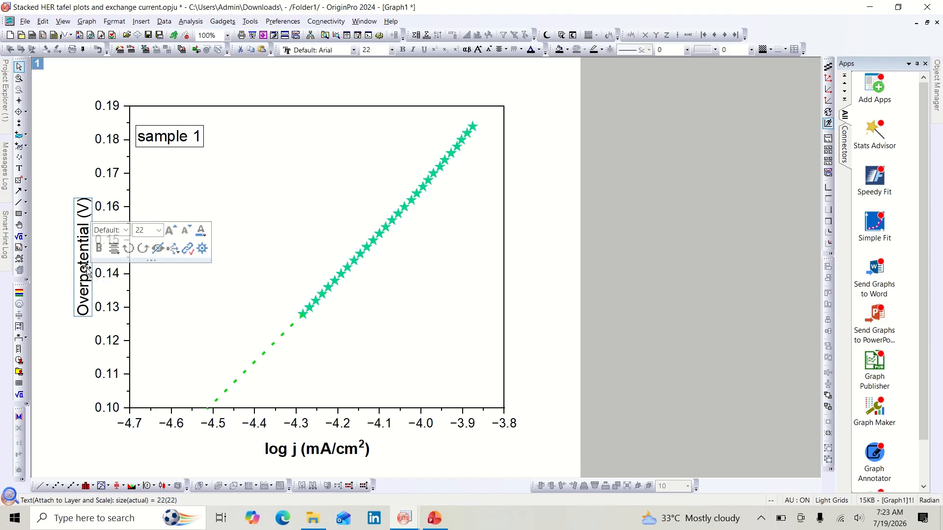
left_click(99, 249)
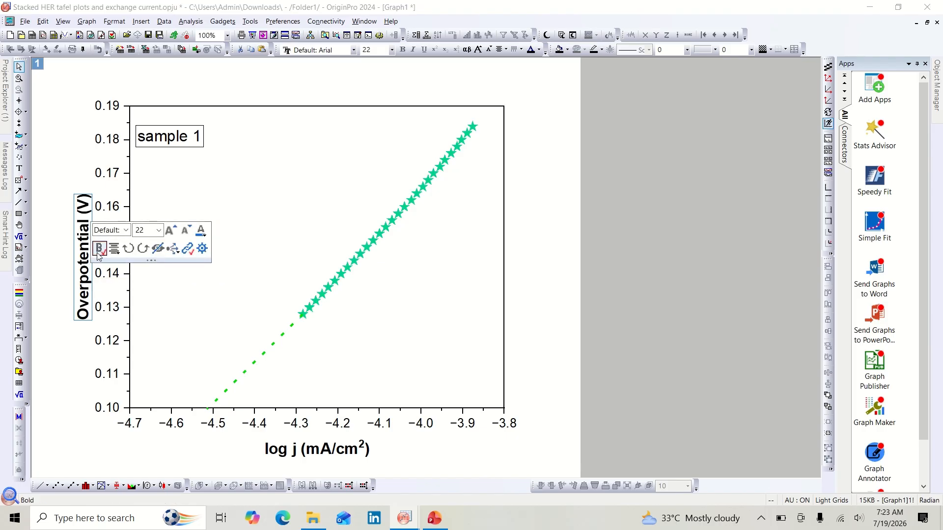
Step: Move the legend box slightly up and left into the plot's upper-left corner
left_click(77, 373)
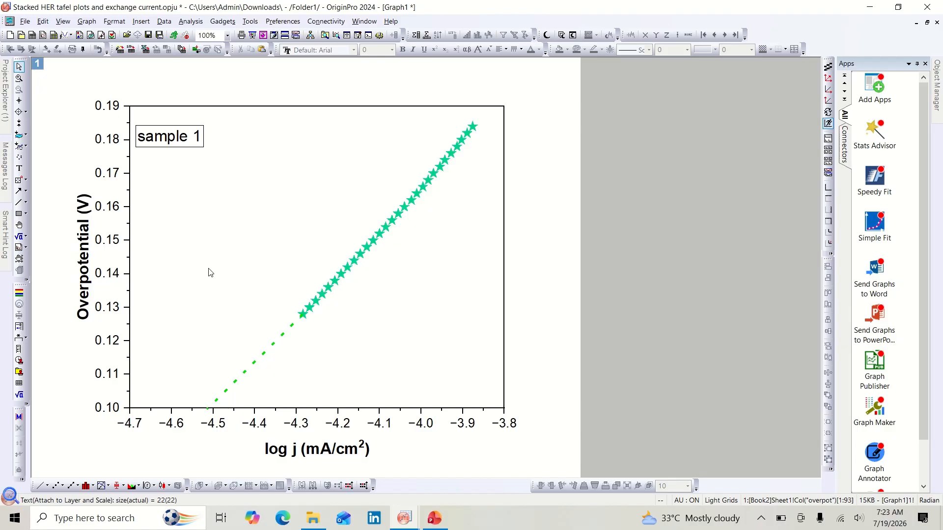
left_click(171, 137)
left_click_drag(186, 137, 195, 128)
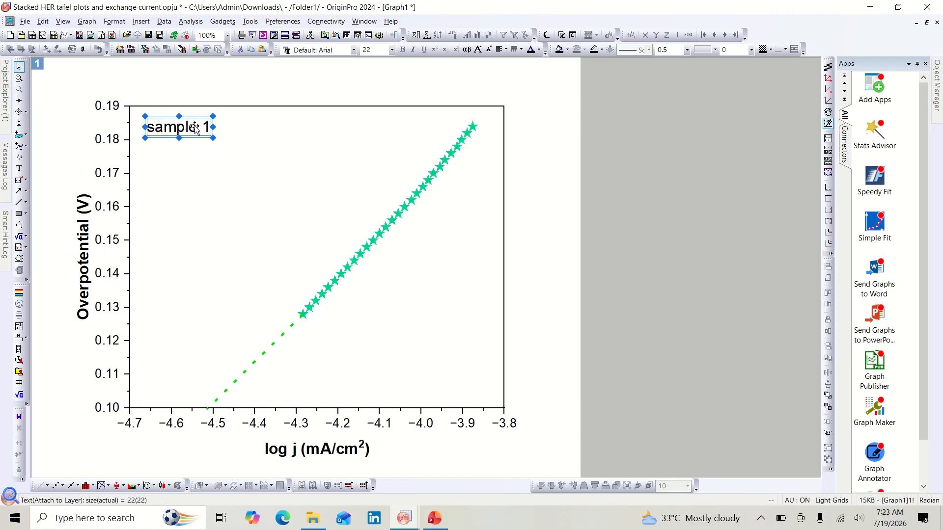
left_click(200, 195)
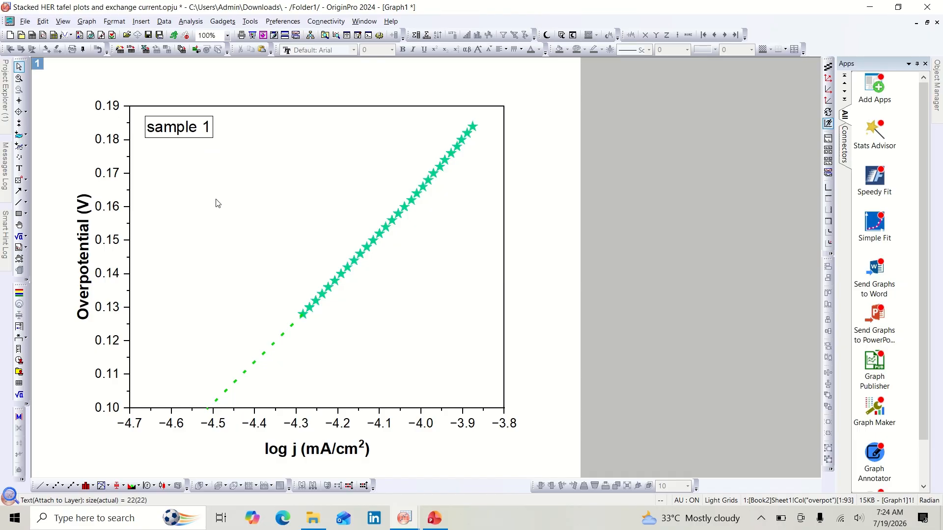
Step: Set the legend text colour to Auto so it matches the plotted data
left_click(205, 125)
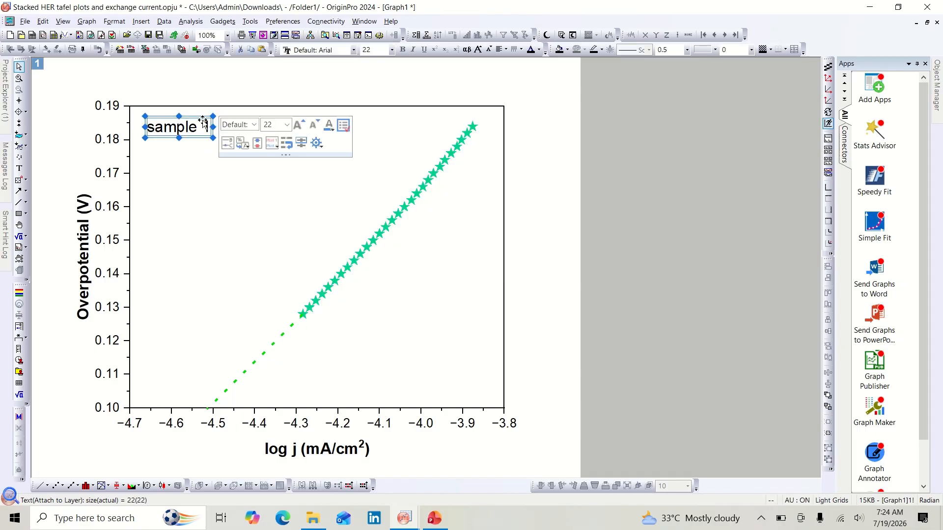
left_click(328, 126)
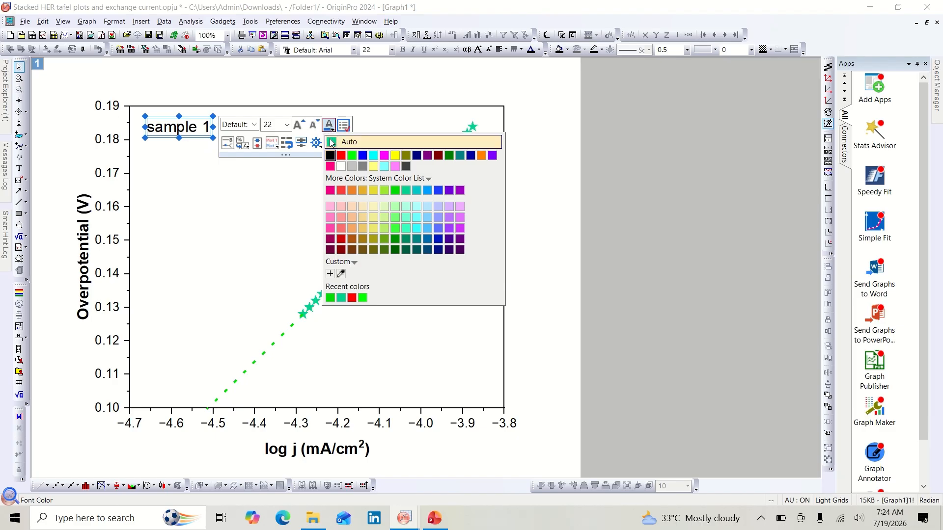
left_click(332, 143)
left_click(278, 200)
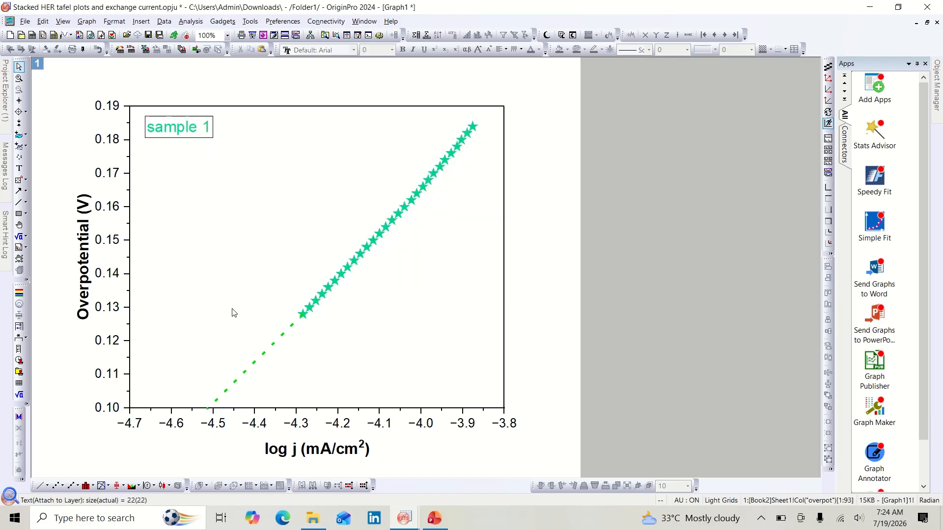
Step: Draw a short upward arrow from the x-axis at about log j = −4.5, where the extrapolated line meets it
left_click(19, 192)
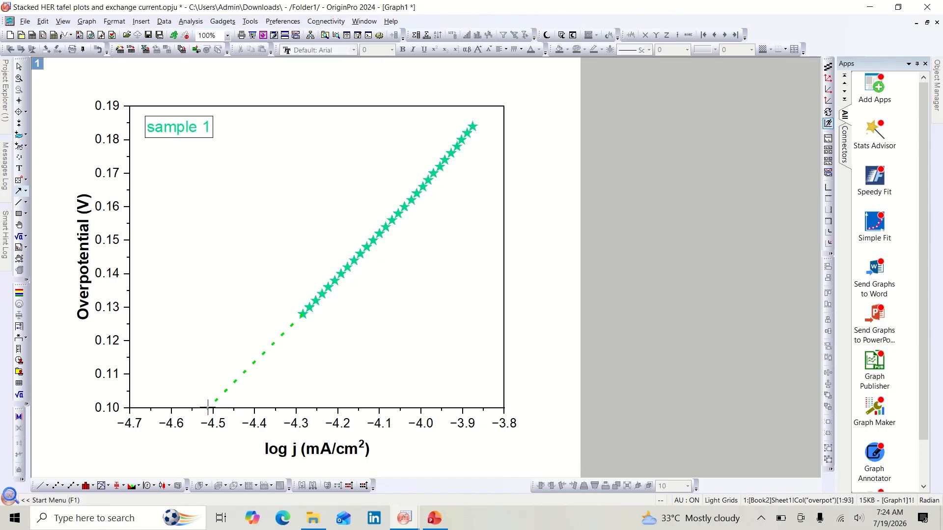
left_click_drag(208, 408, 207, 379)
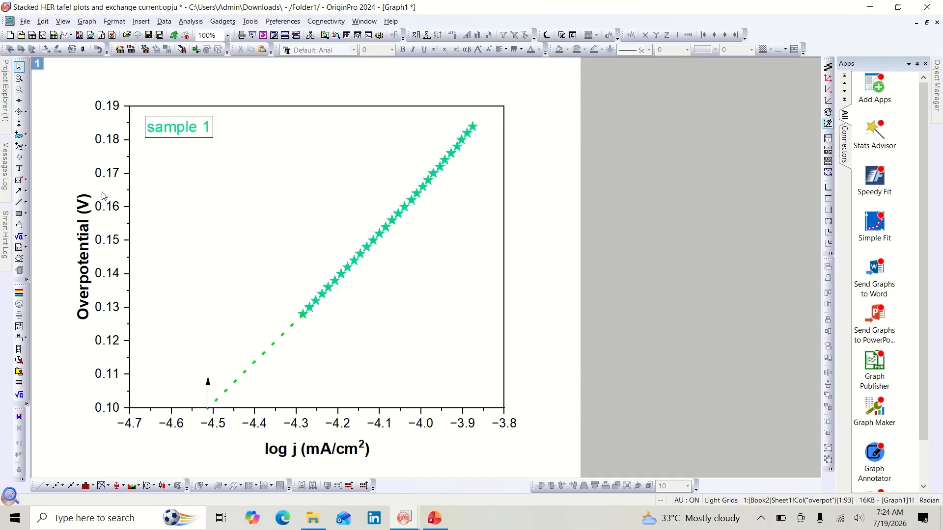
Step: Read the intercept coordinates with Screen Reader, then add a text label "4.513 mA/cm2" above the arrow
left_click(19, 101)
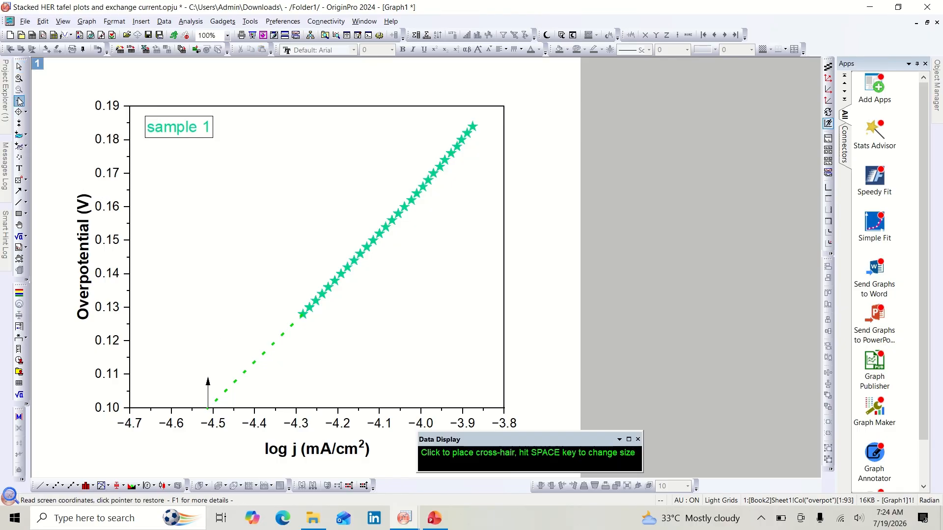
left_click(208, 407)
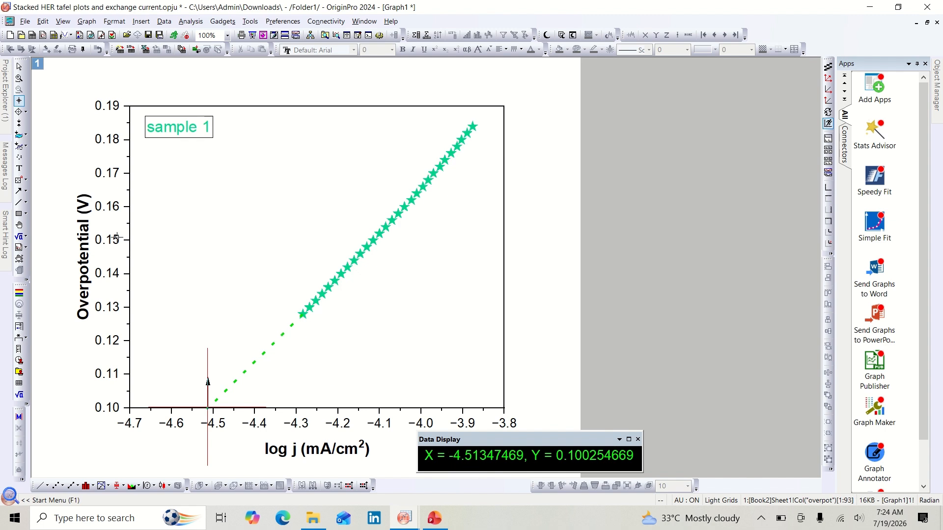
left_click(18, 168)
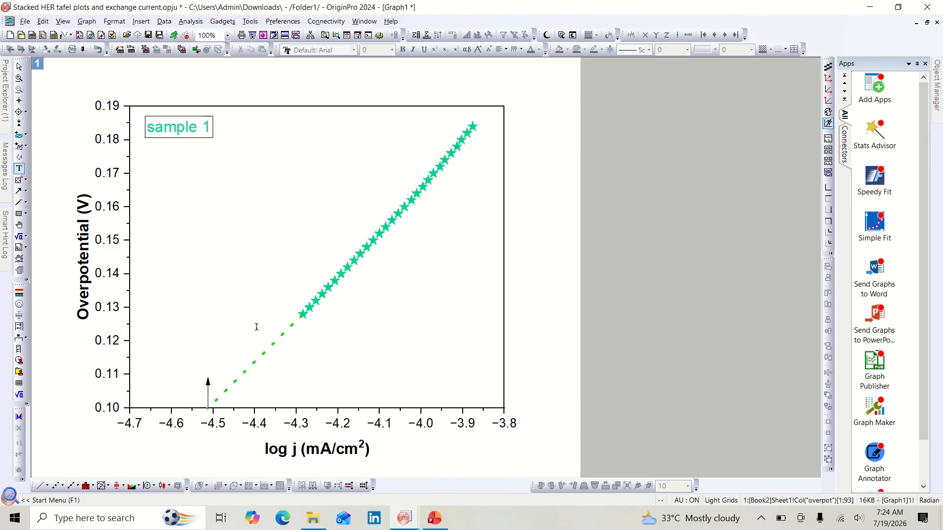
left_click(186, 352)
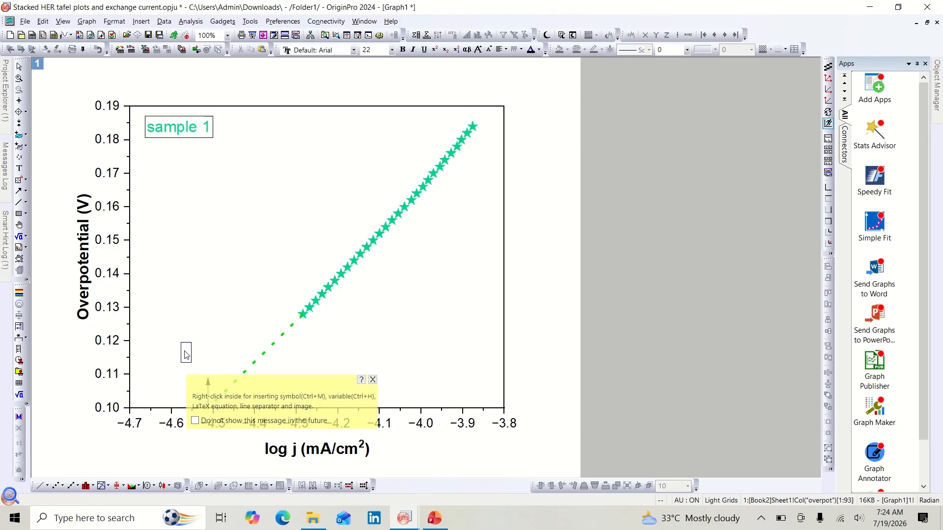
type("4.513")
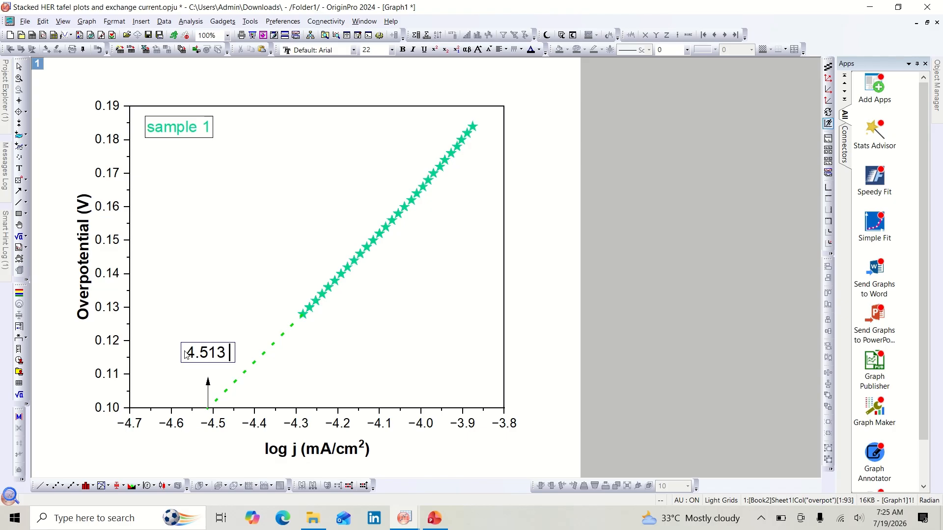
type(" mA/cm")
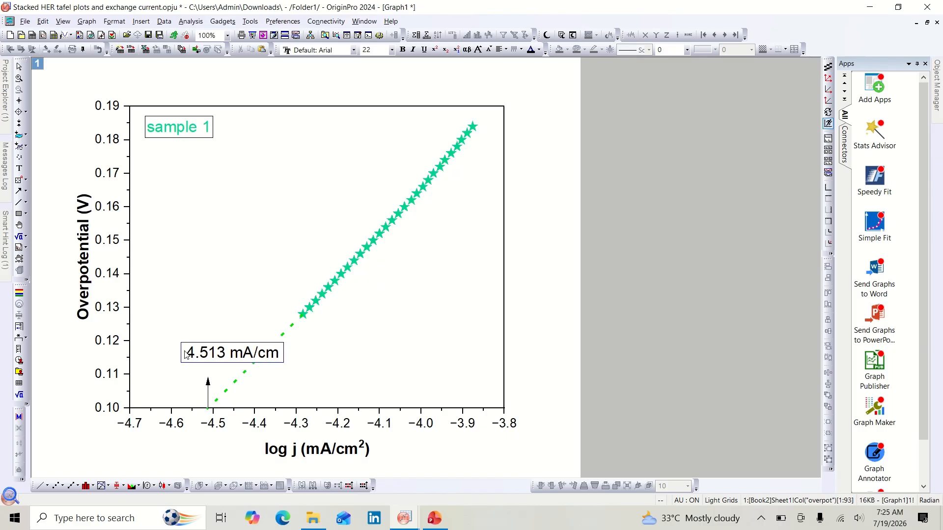
type("2")
Step: Make the 2 in the label's unit a superscript
left_click_drag(288, 356, 283, 357)
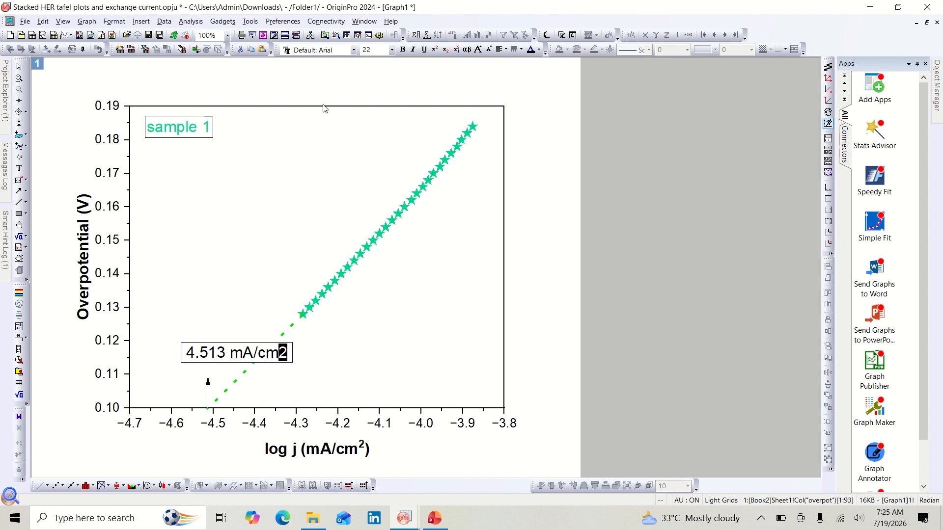
left_click(435, 49)
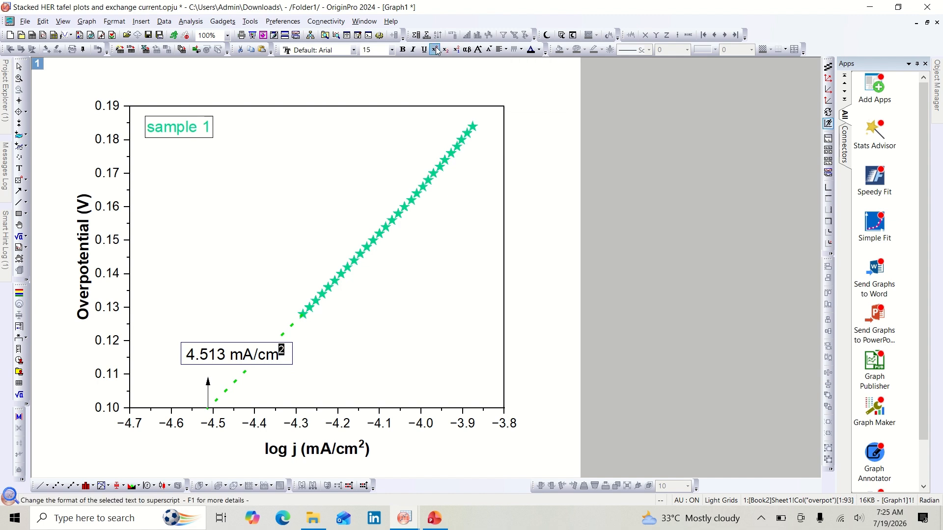
left_click(264, 300)
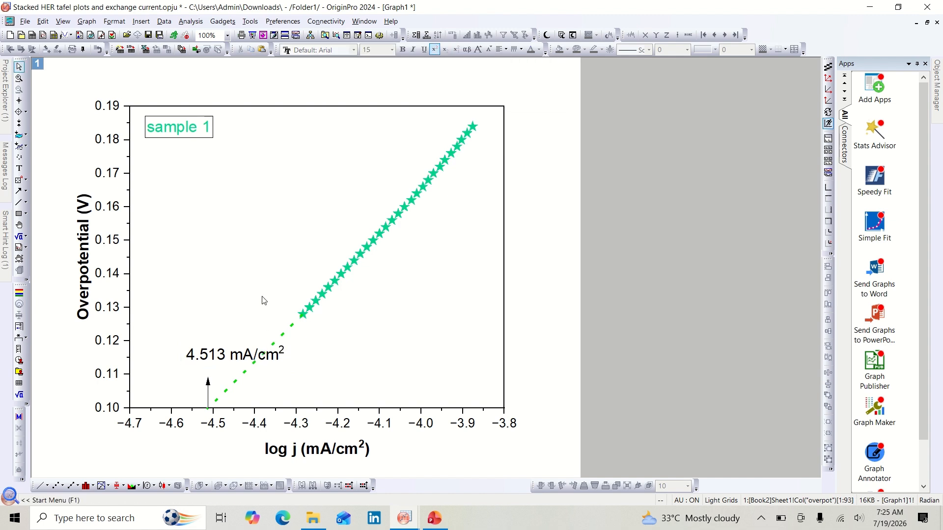
Step: Move the "4.513 mA/cm²" label slightly left so it sits over the arrow
left_click(233, 355)
left_click_drag(233, 356, 216, 358)
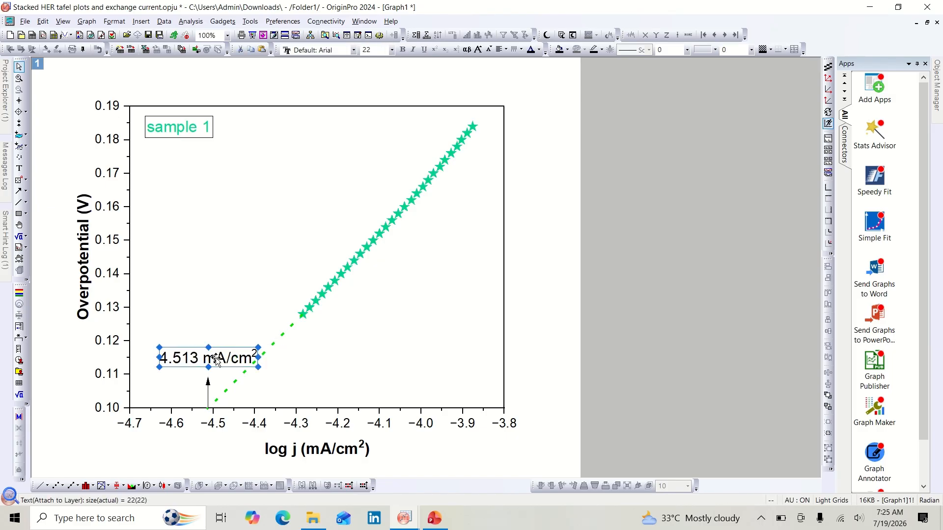
left_click(219, 333)
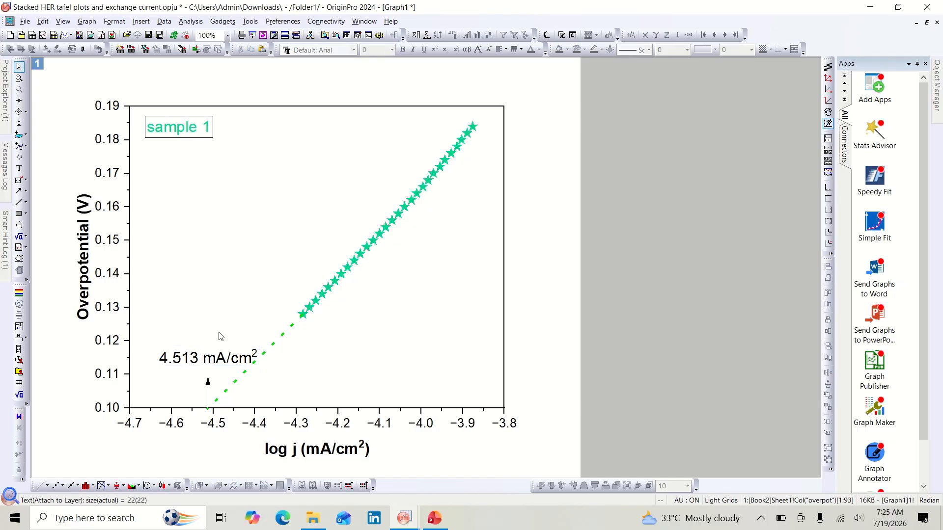
Step: Rotate the "4.513 mA/cm²" label to 45 degrees and set its font size to 18
left_click(218, 366)
right_click(218, 366)
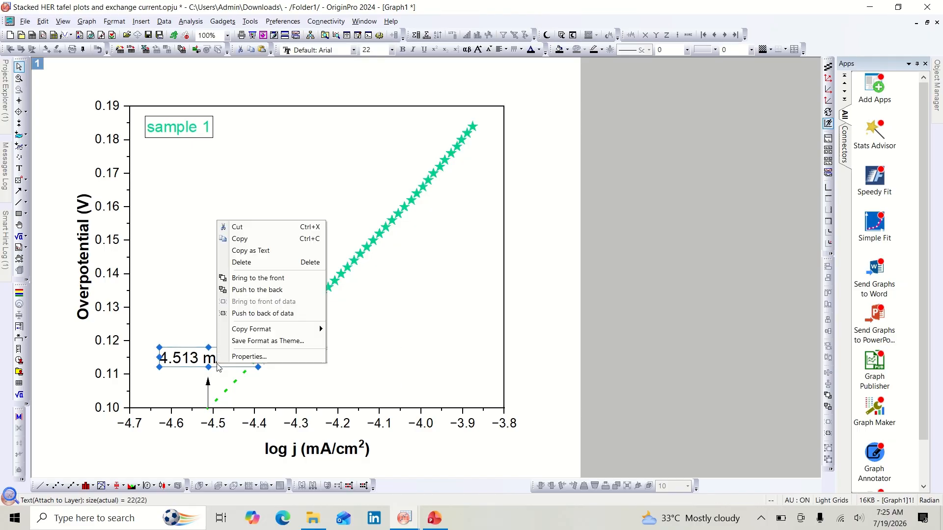
left_click(250, 357)
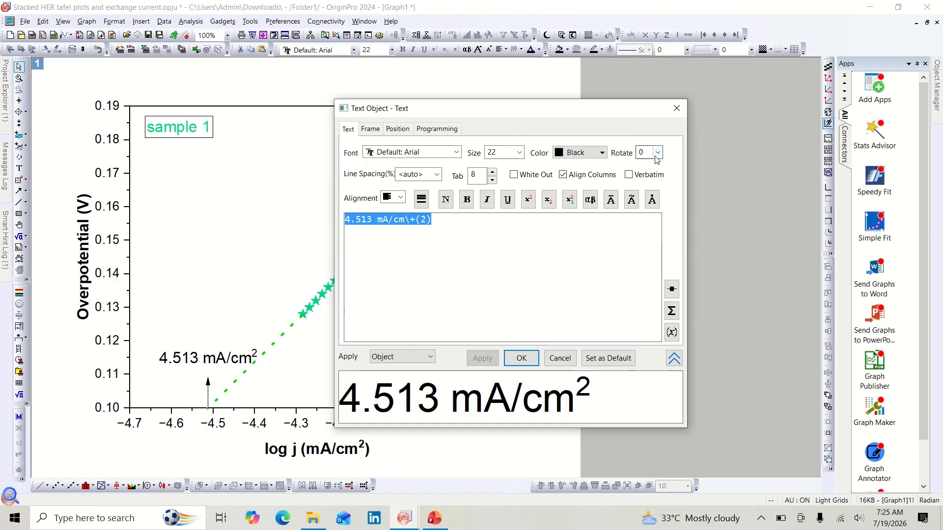
left_click(658, 153)
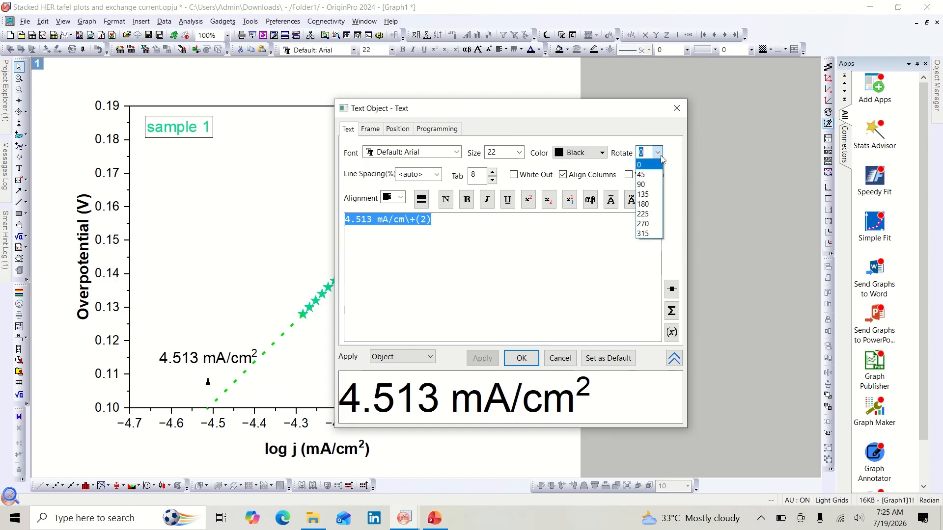
left_click(659, 175)
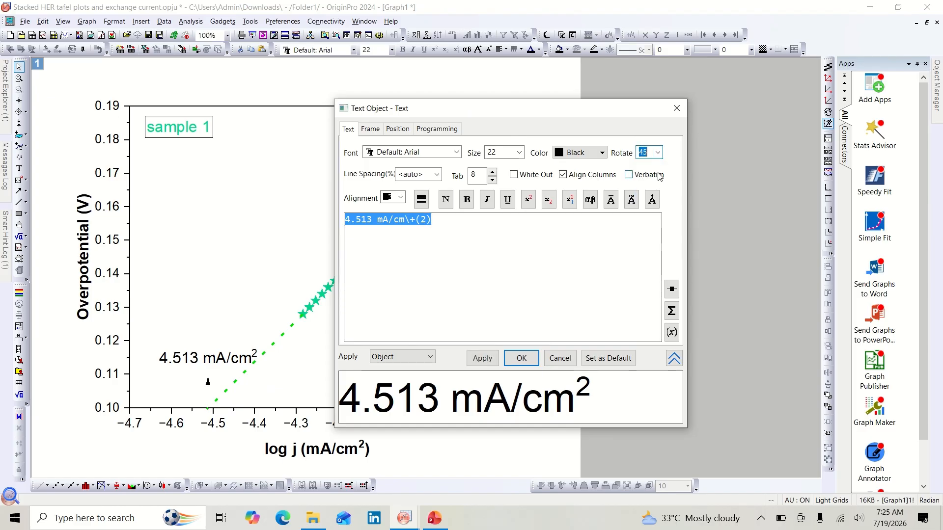
left_click(476, 357)
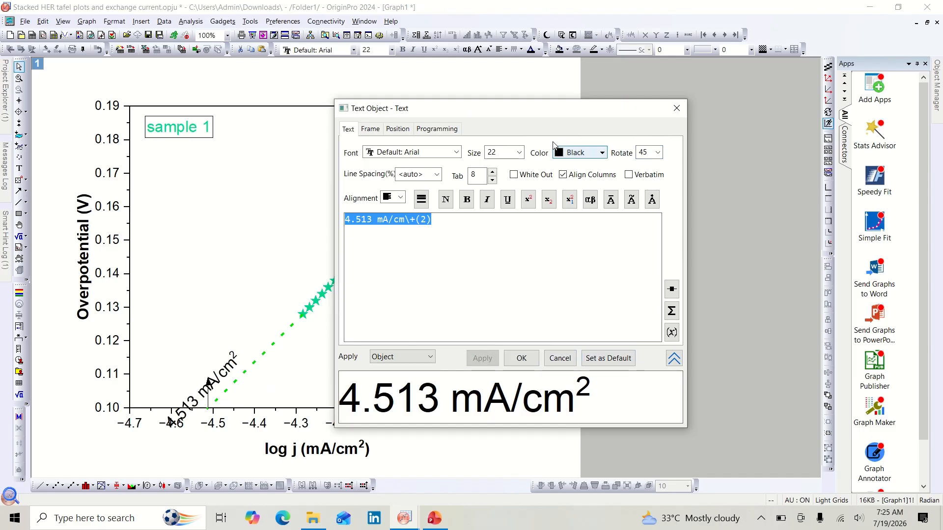
left_click(520, 153)
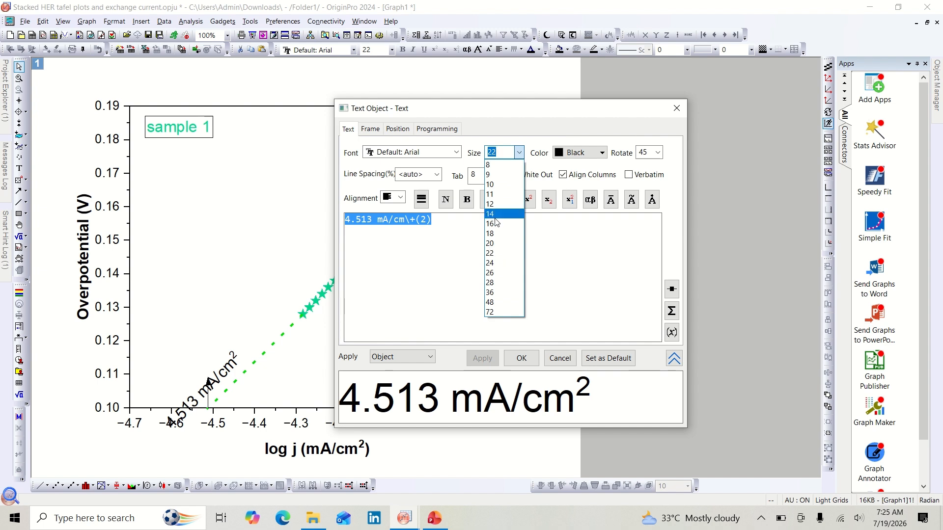
left_click(493, 243)
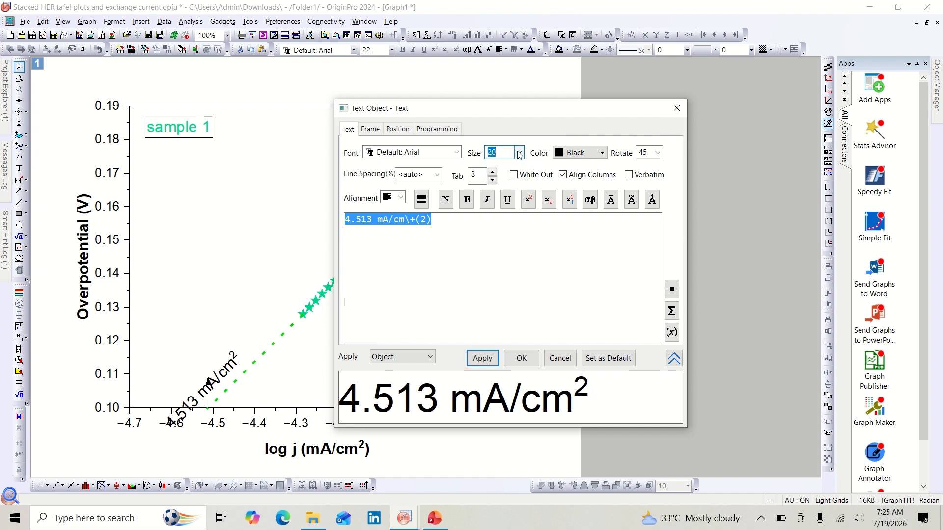
left_click(519, 153)
left_click(491, 229)
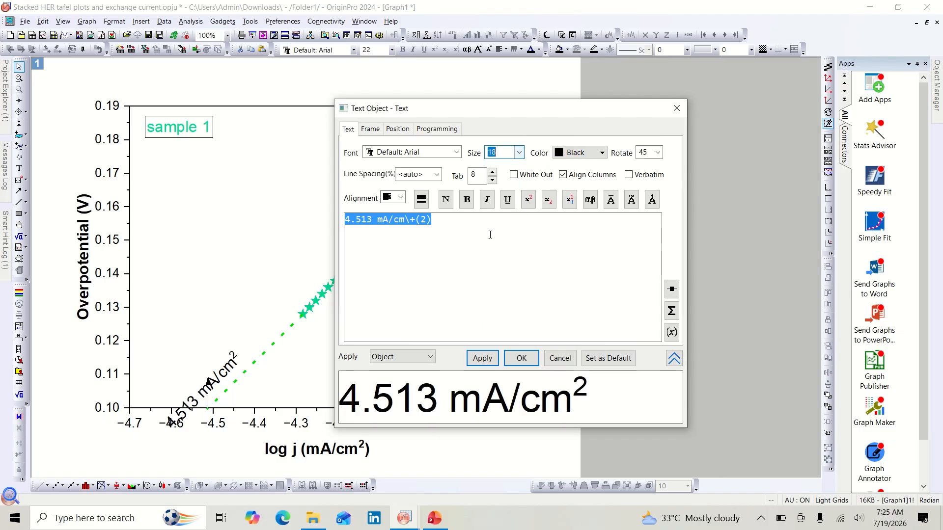
left_click(490, 360)
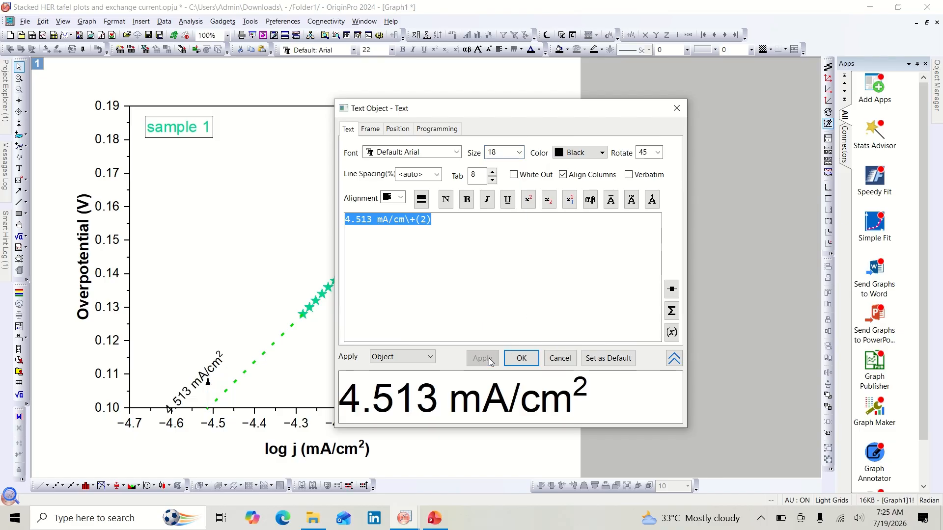
left_click(522, 359)
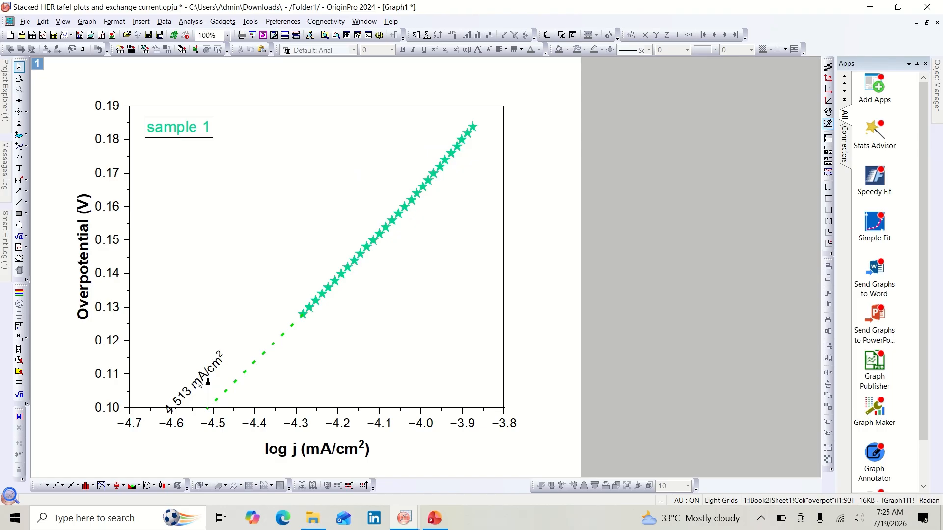
Step: Reposition the rotated label just above the arrow tip, along the dotted line
left_click(195, 389)
left_click_drag(199, 387, 216, 346)
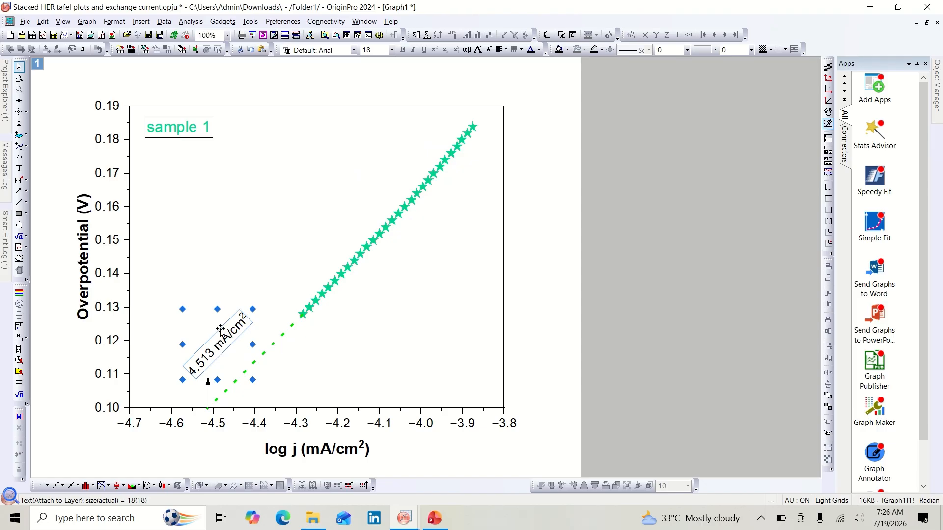
left_click(255, 253)
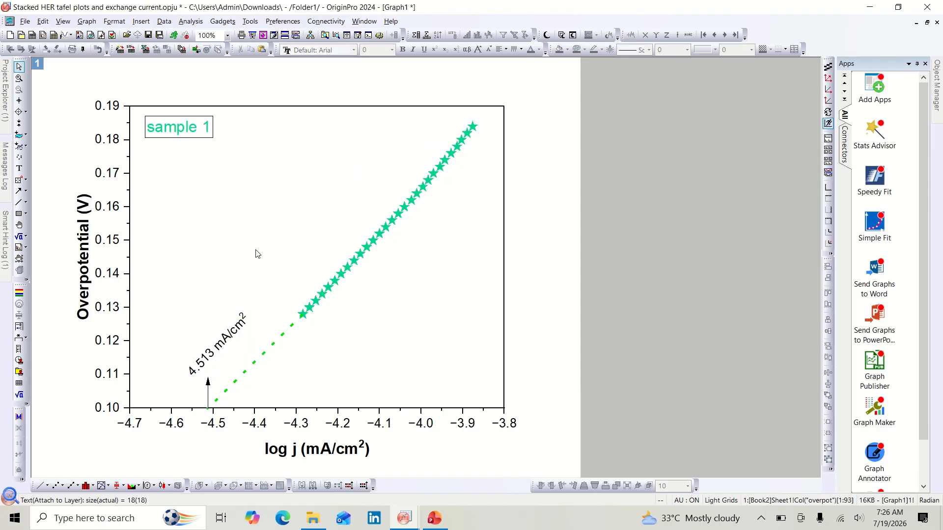
left_click(225, 340)
right_click(226, 342)
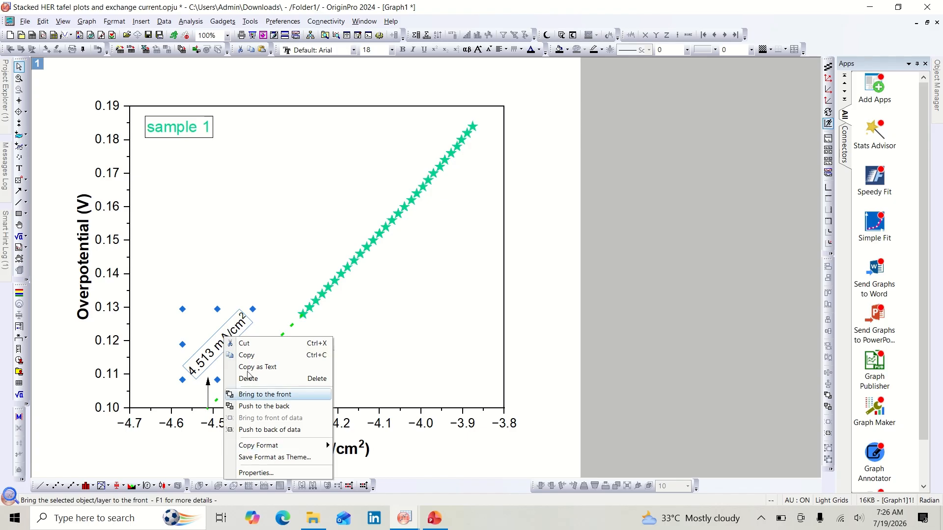
left_click(249, 289)
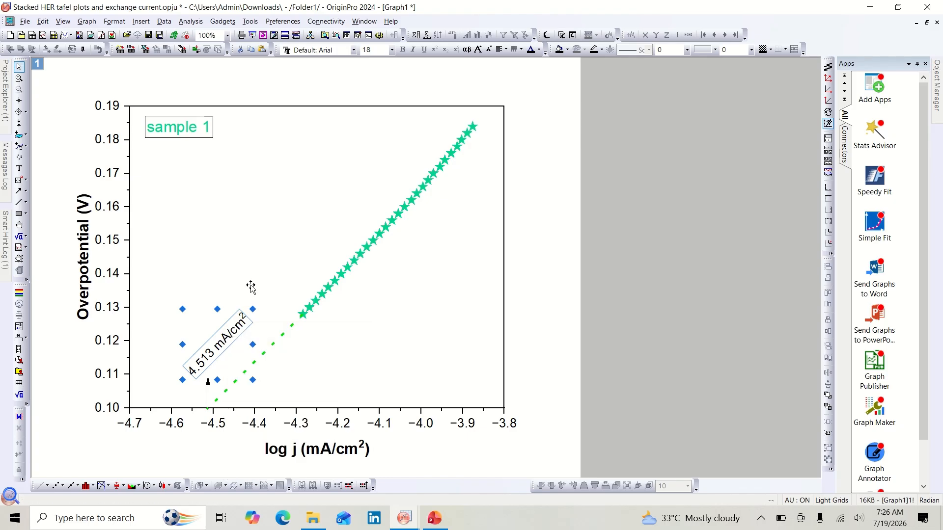
Step: Set the "4.513 mA/cm²" label's font color to Auto so it matches the plot color
left_click(232, 332)
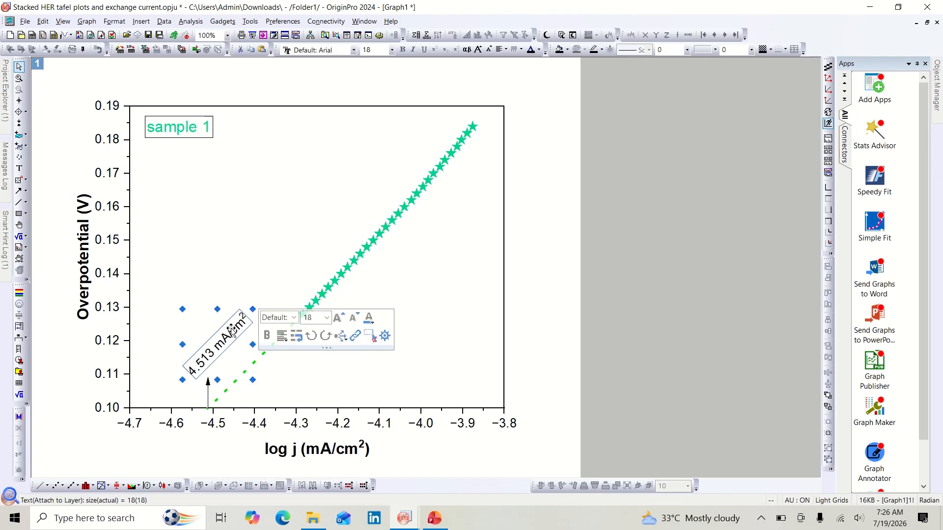
left_click(369, 320)
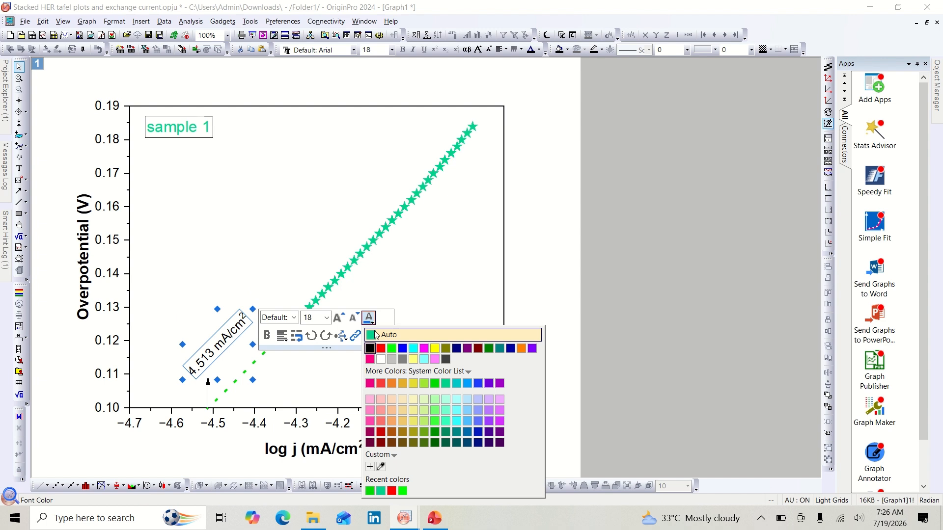
left_click(375, 334)
left_click(324, 219)
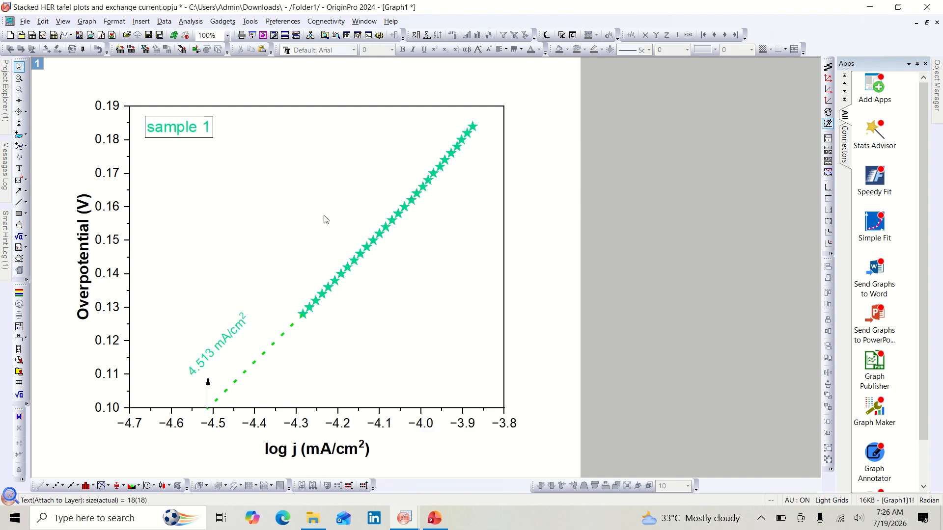
Step: Select the plot layer frame and set its border line width to 2
left_click(505, 378)
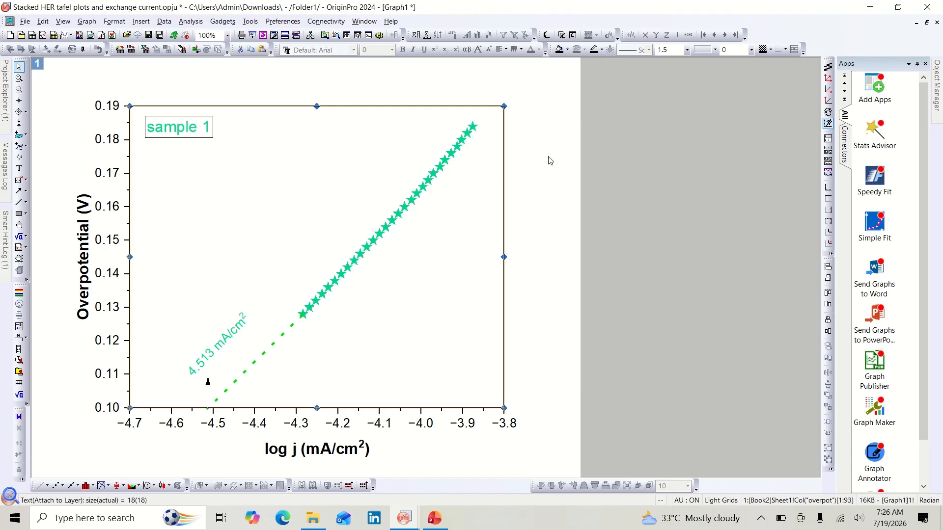
left_click(687, 51)
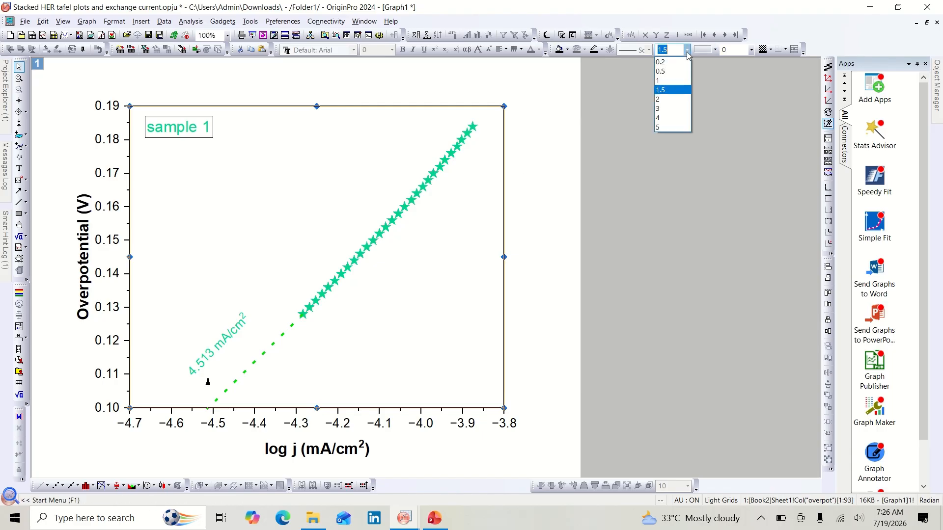
left_click(672, 103)
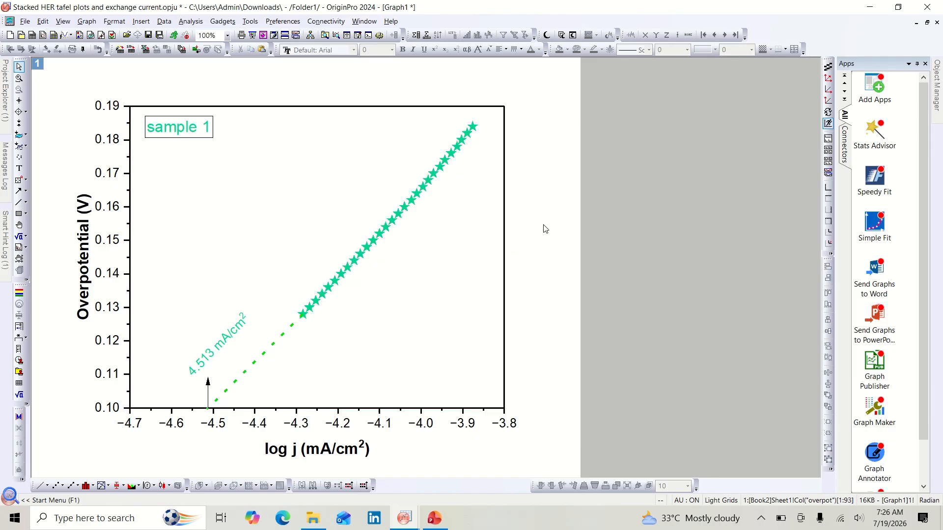
left_click(426, 308)
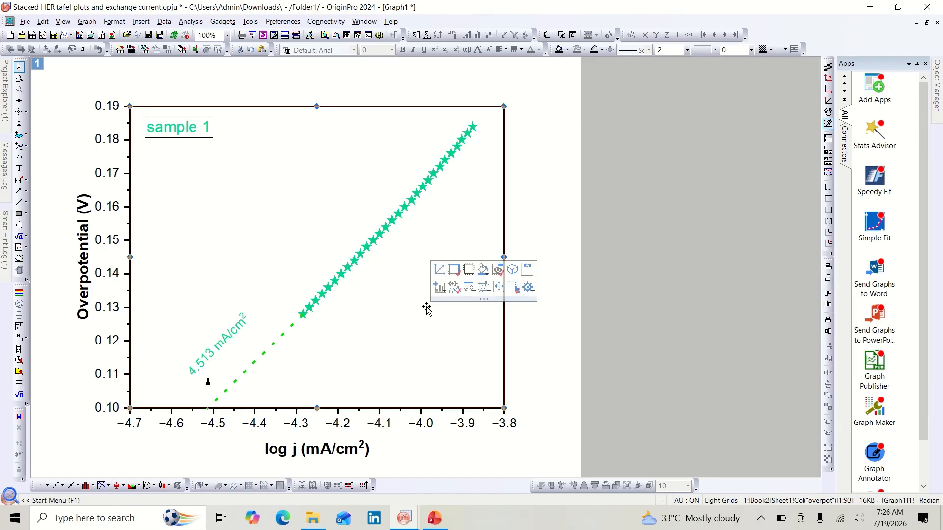
Step: Open the "sample 1" legend's properties and set its font size to 24
left_click(205, 137)
right_click(206, 138)
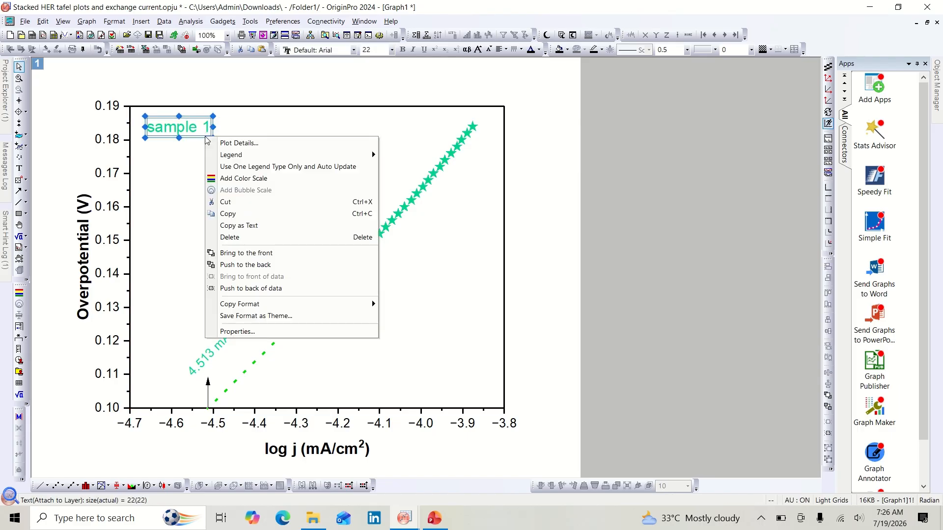
left_click(275, 331)
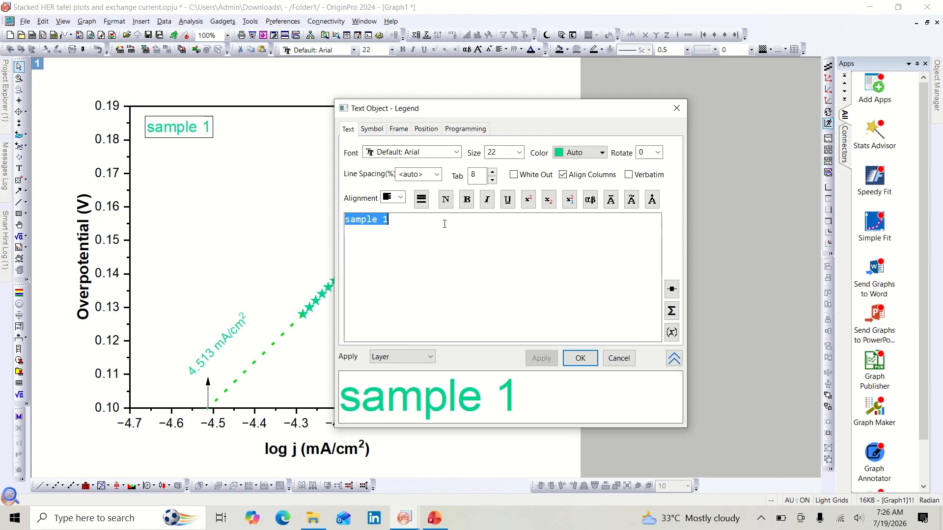
left_click(519, 153)
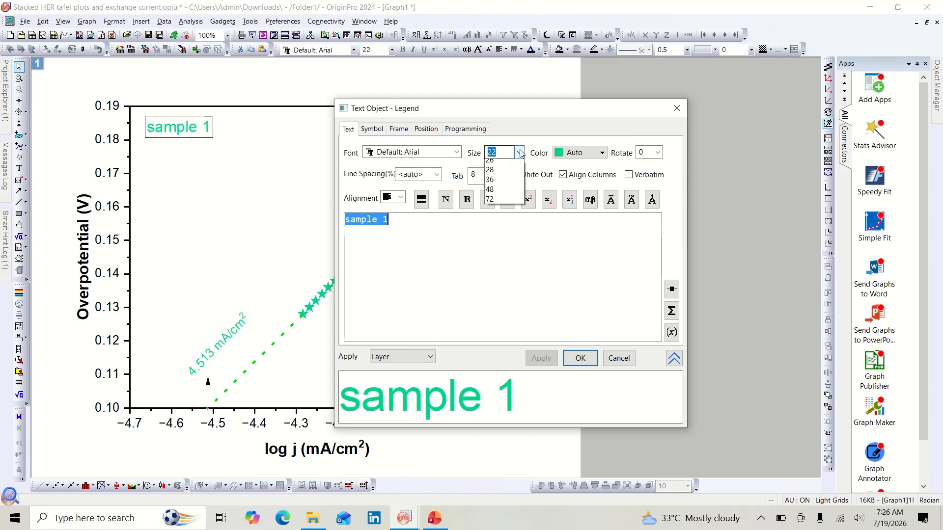
left_click(507, 264)
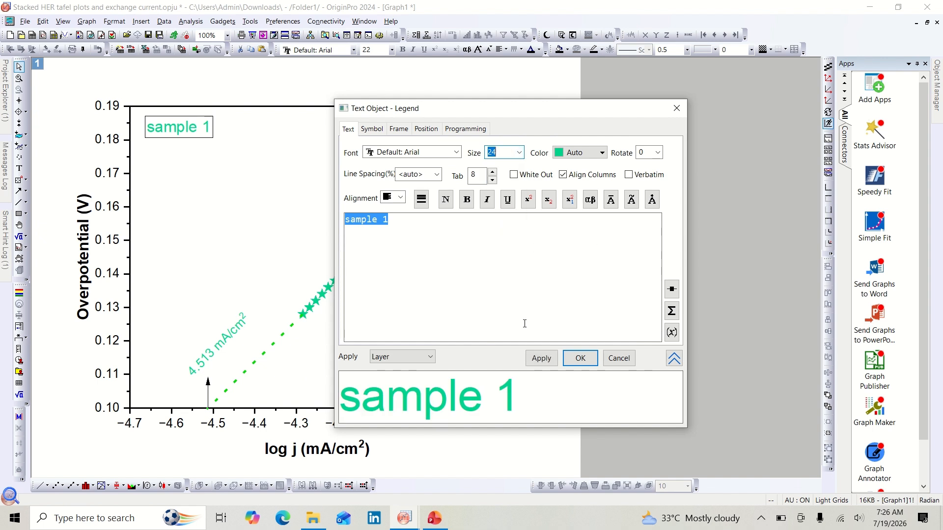
left_click(543, 358)
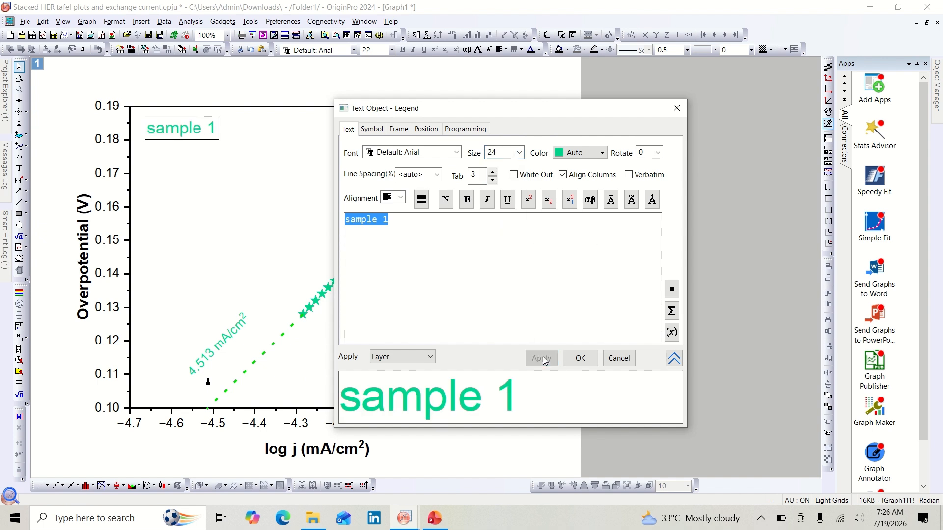
Step: Set the legend's box border width to 2 and apply the change
left_click(399, 129)
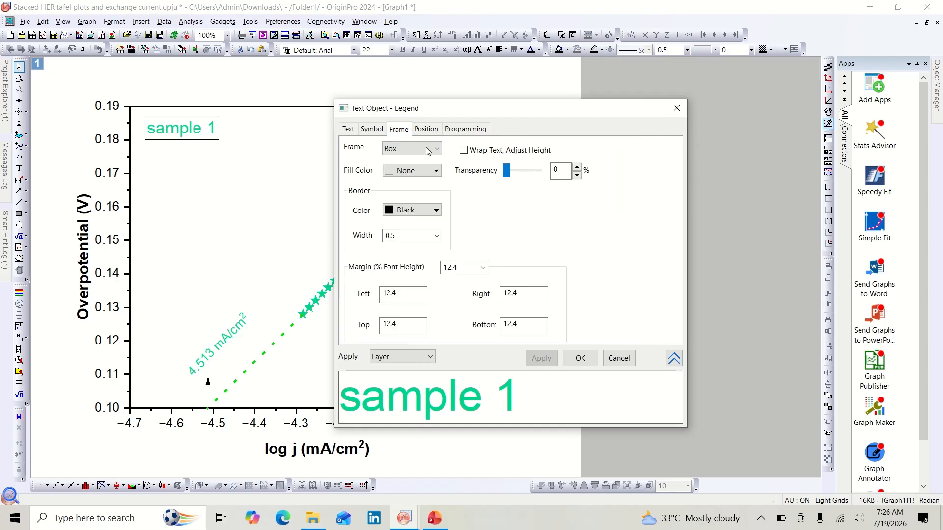
left_click(433, 240)
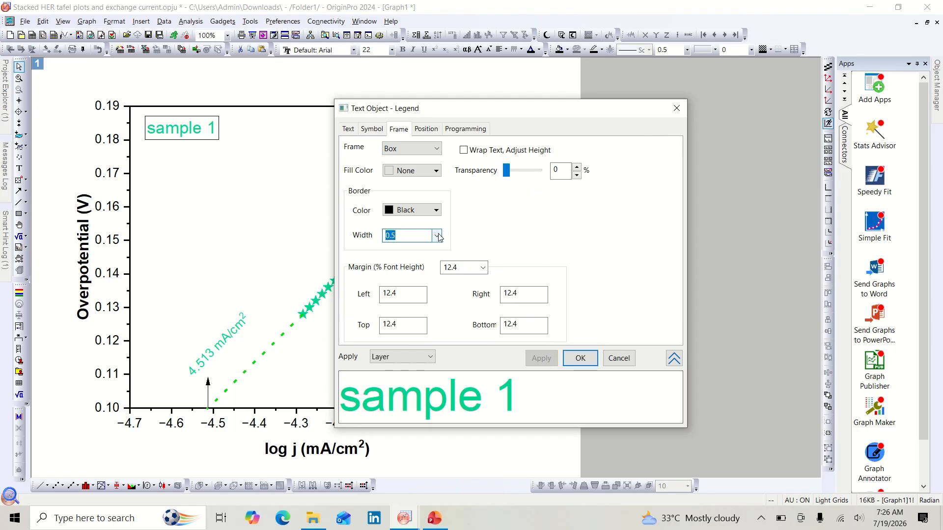
left_click(434, 236)
left_click(411, 298)
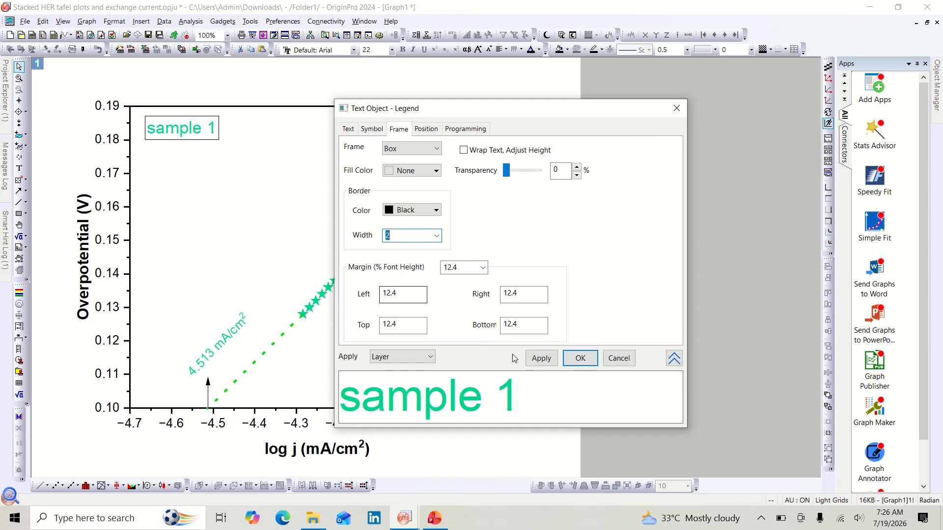
left_click(557, 360)
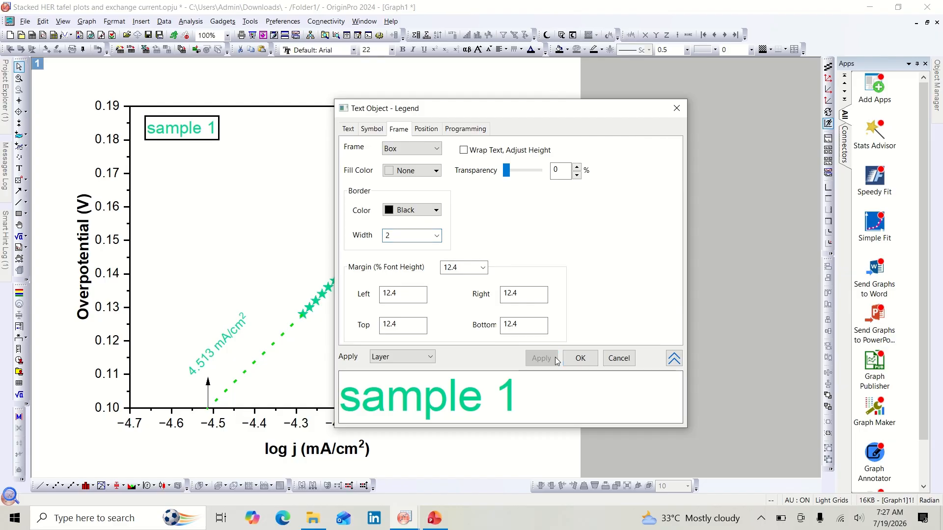
left_click(581, 359)
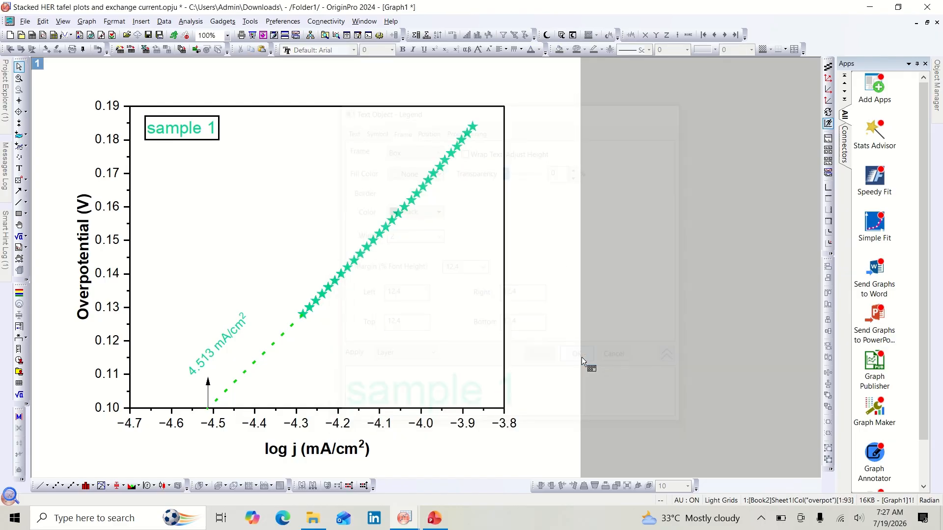